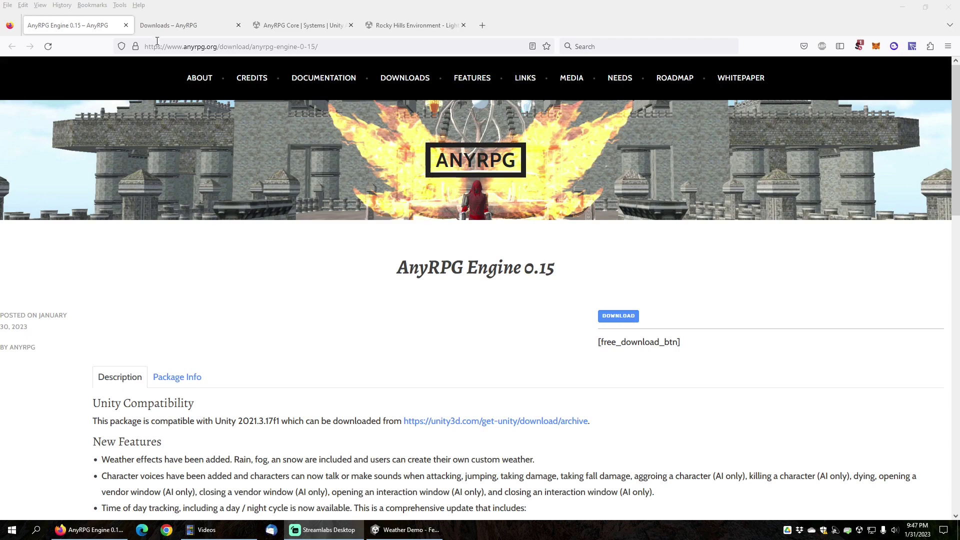
# Go from the AnyRPG downloads page to the AnyRPG Core Asset Store listing (version 0.14.5).
pyautogui.click(172, 23)
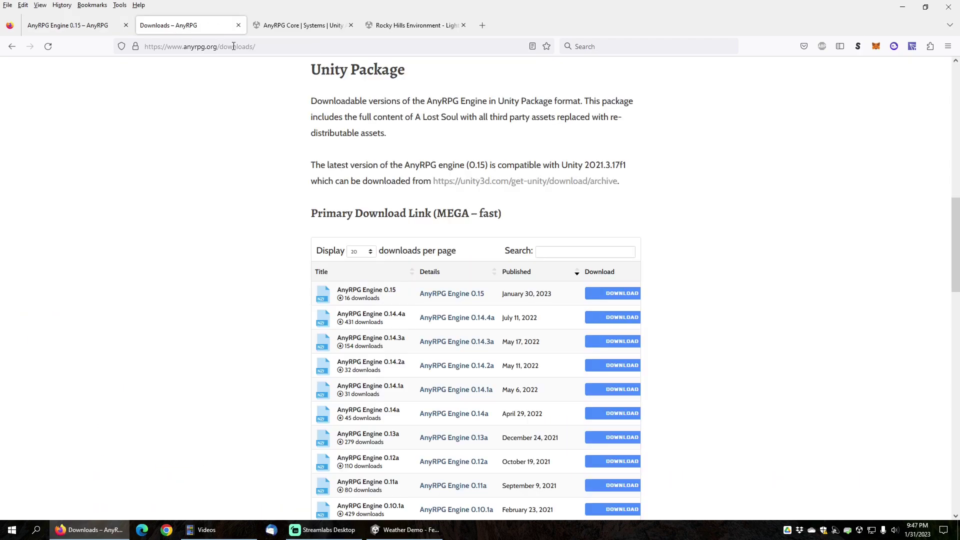
pyautogui.click(280, 47)
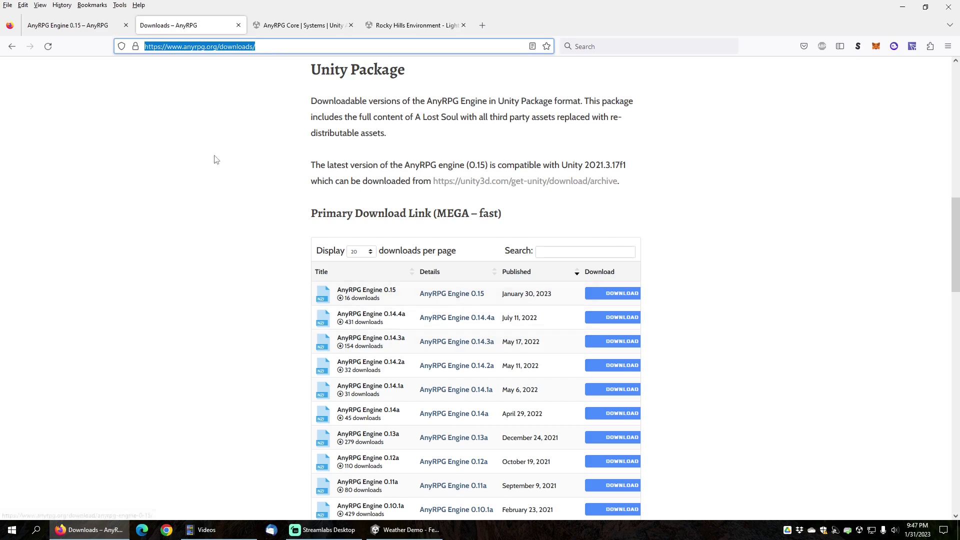
pyautogui.click(299, 25)
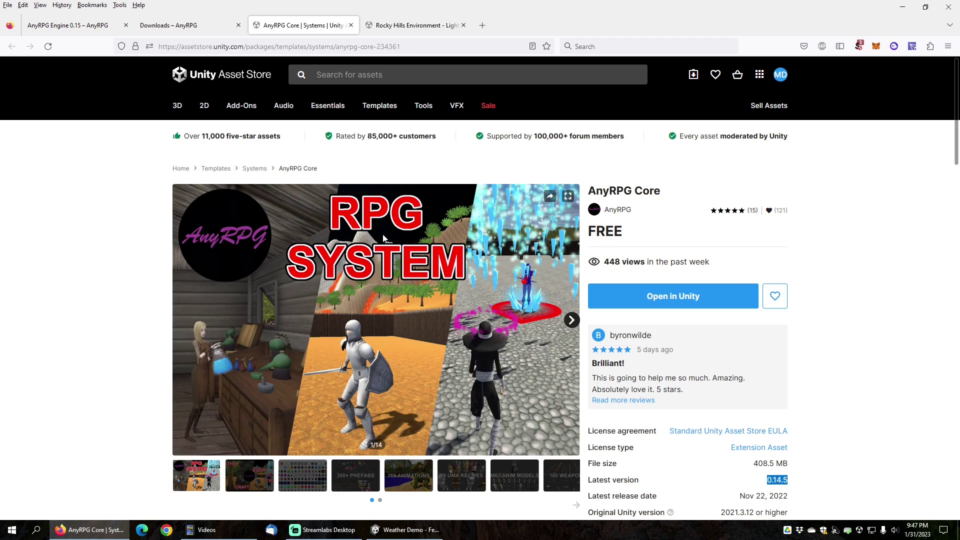
# Bring up the Rocky Hills Environment - Light Pack asset page to import it.
pyautogui.click(407, 25)
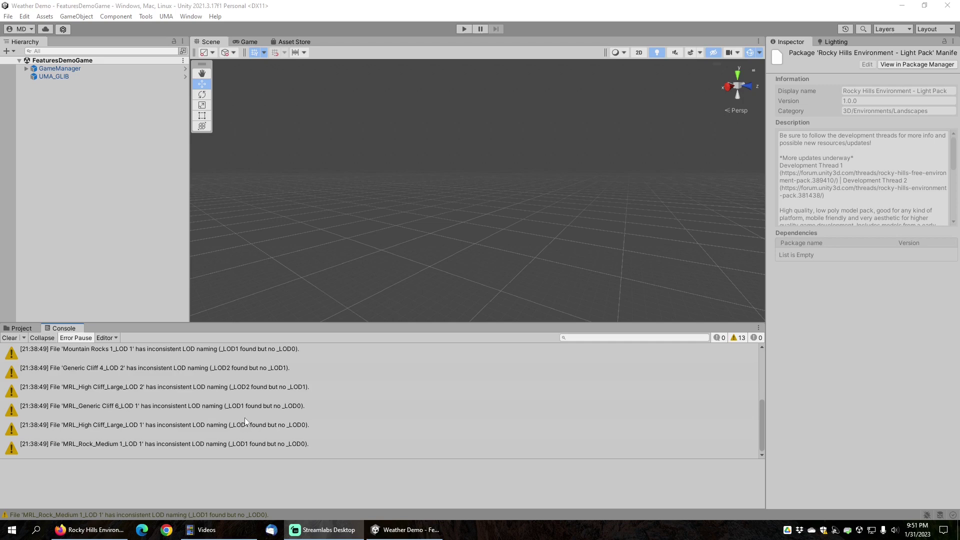
# Show the Project asset folders and launch the AnyRPG New Game Wizard.
pyautogui.click(22, 328)
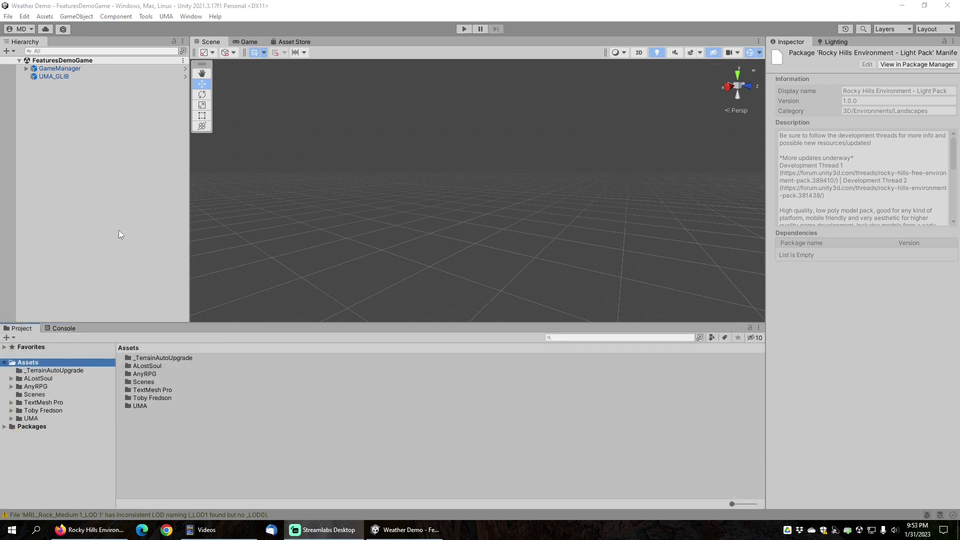
pyautogui.click(145, 17)
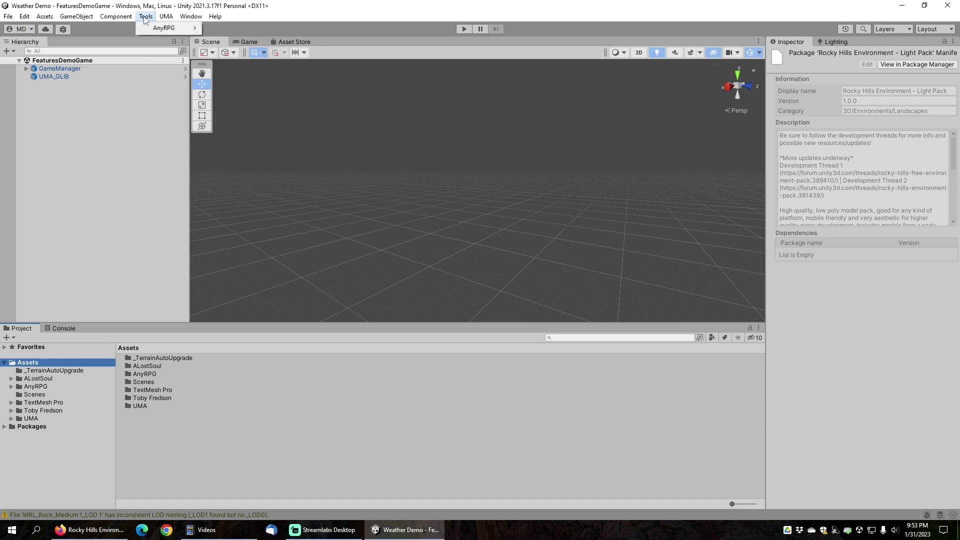
pyautogui.moveTo(163, 29)
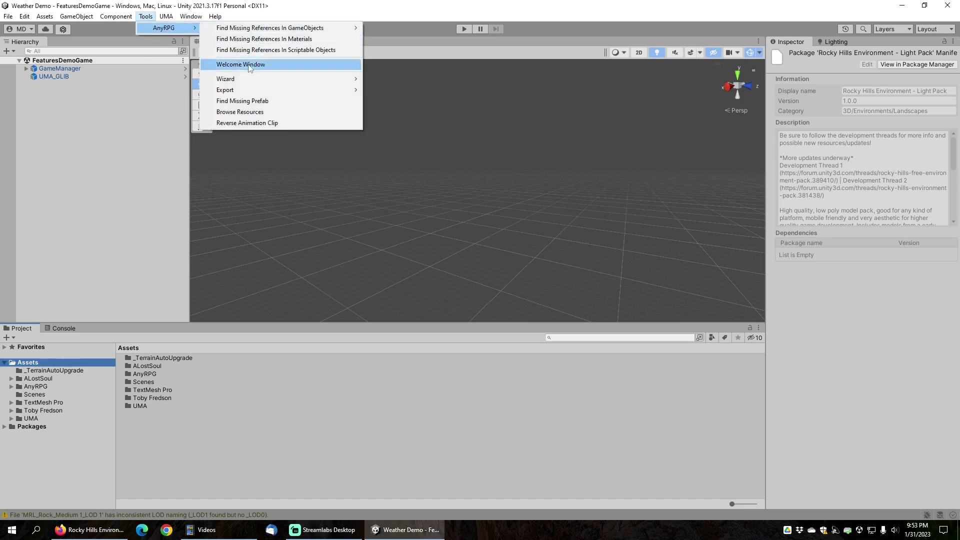
pyautogui.moveTo(323, 82)
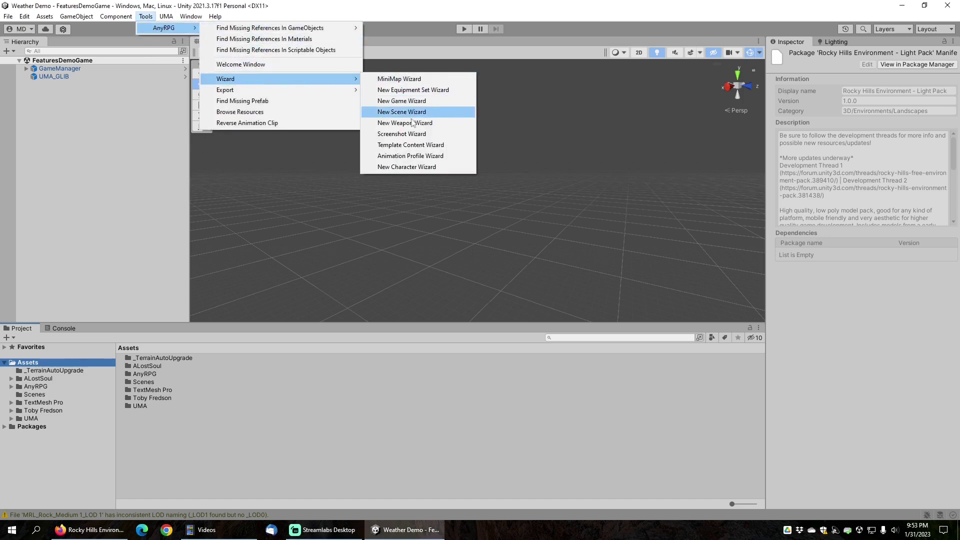
pyautogui.click(400, 101)
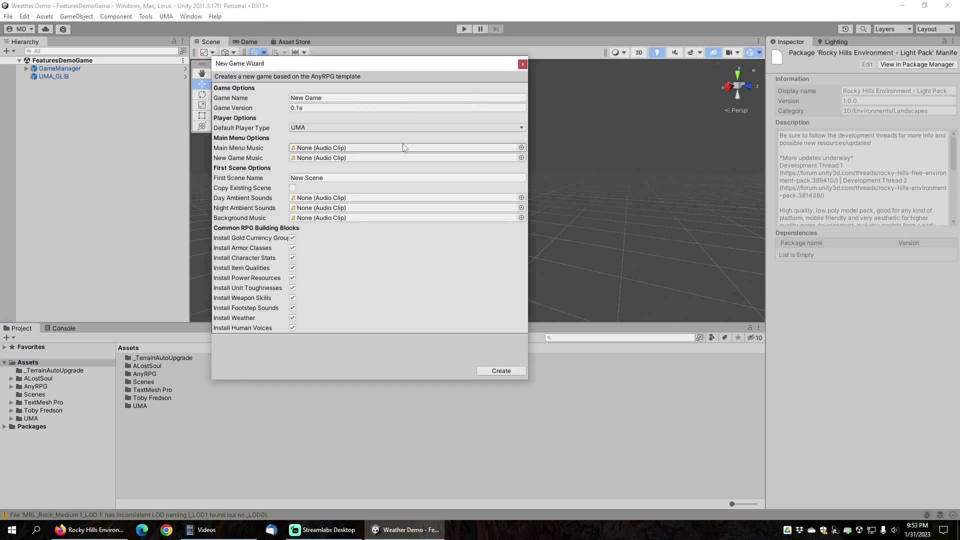
# Move the wizard aside and set the Game Name to Weather.
pyautogui.moveTo(391, 68); pyautogui.dragTo(508, 76)
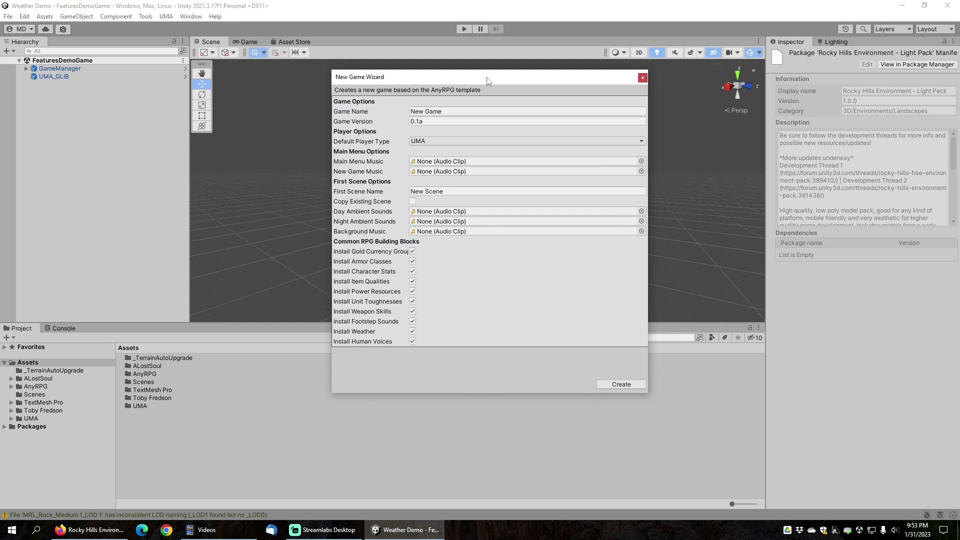
pyautogui.click(450, 111)
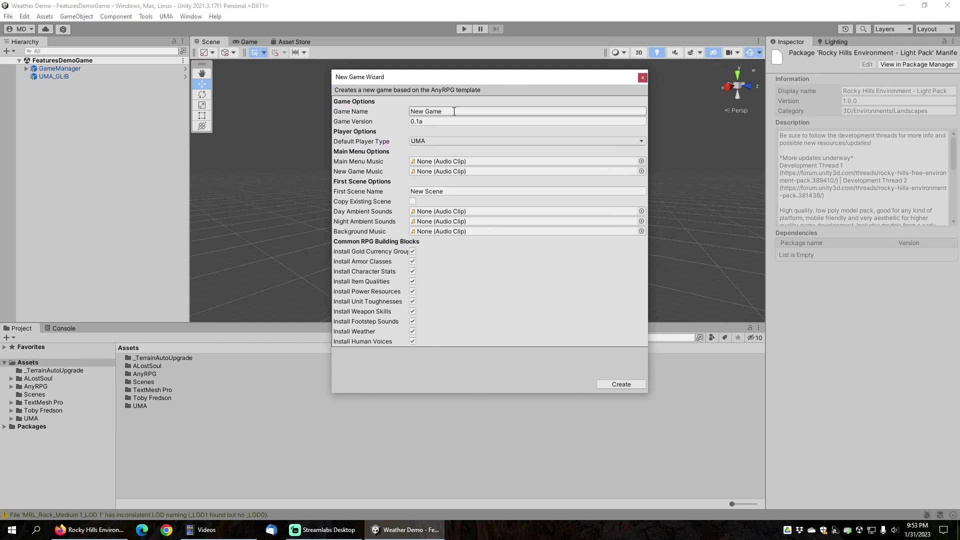
pyautogui.click(452, 111)
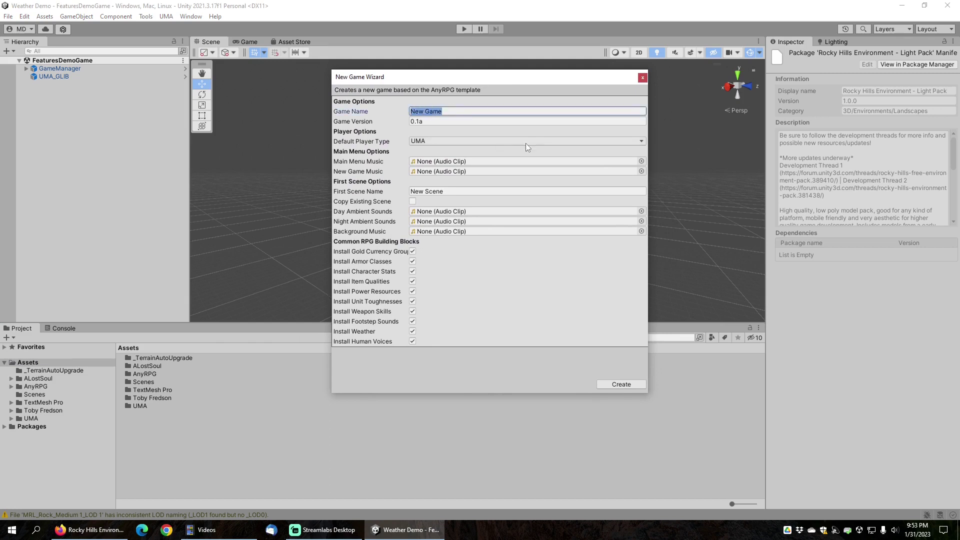
pyautogui.write('Weather')
# Make the first scene Mountain, copied from the Rocky Hills ATSG_Sample scene.
pyautogui.click(412, 202)
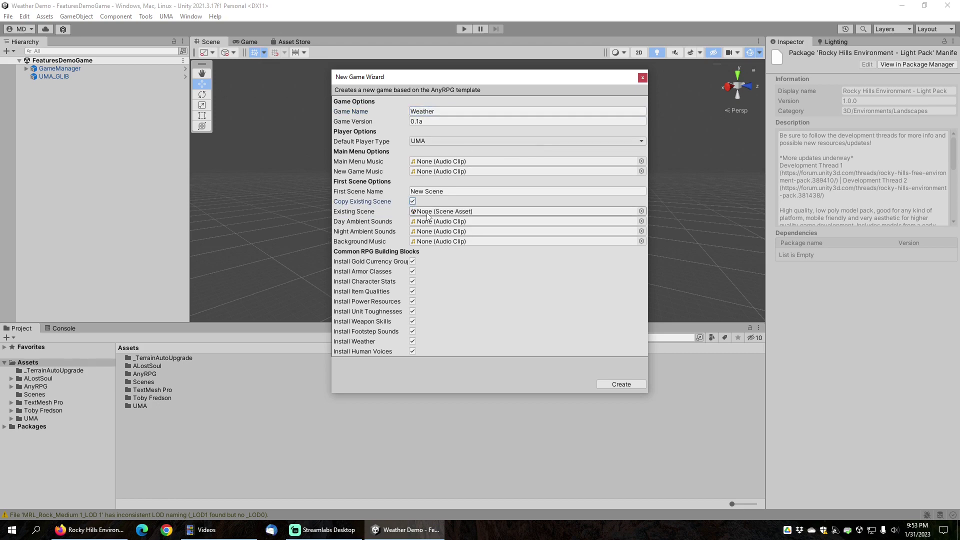
pyautogui.click(396, 190)
pyautogui.write('M')
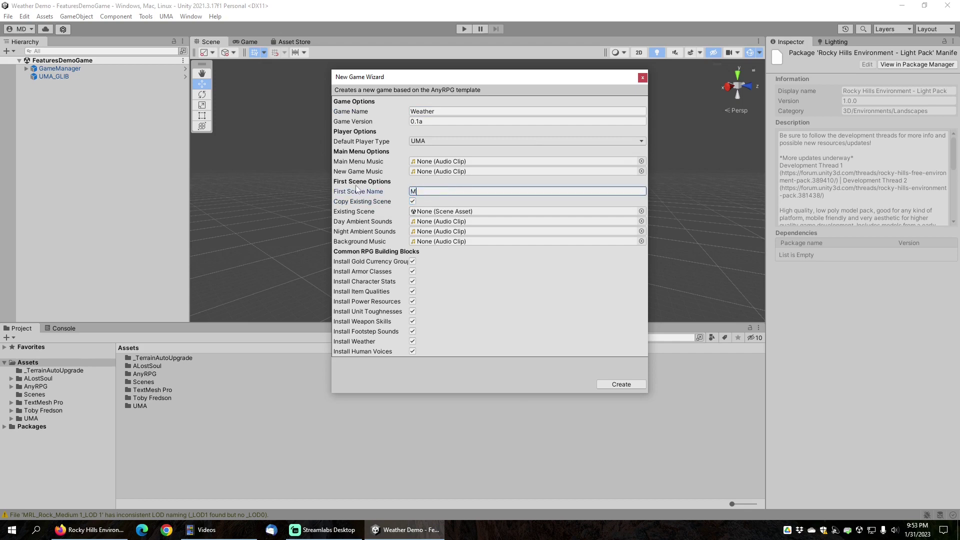
pyautogui.write('ountain')
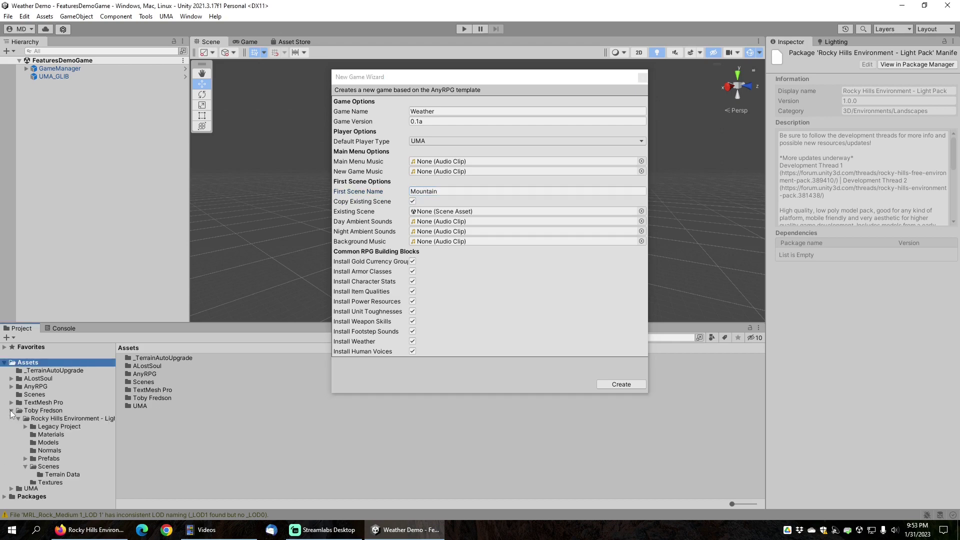
pyautogui.click(11, 410)
pyautogui.click(50, 467)
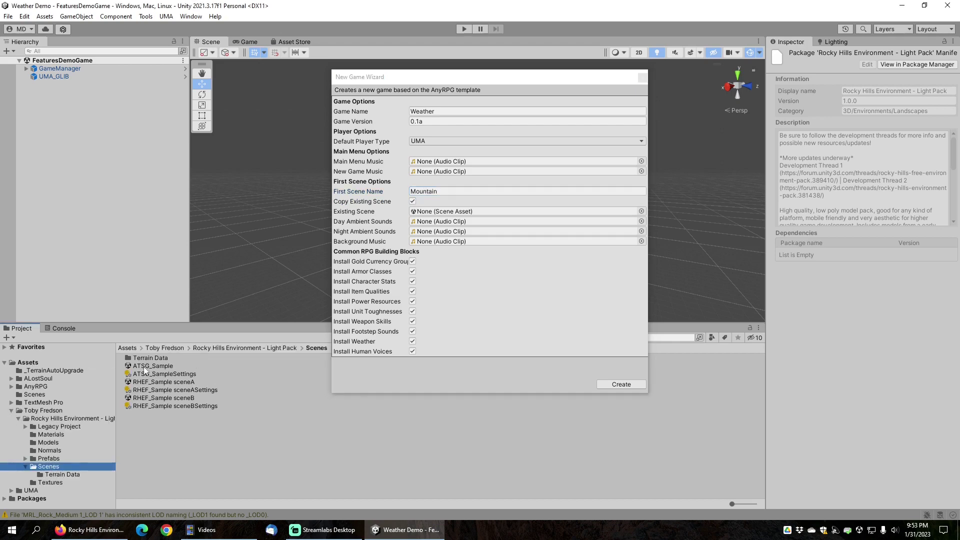
pyautogui.moveTo(145, 369); pyautogui.dragTo(442, 216)
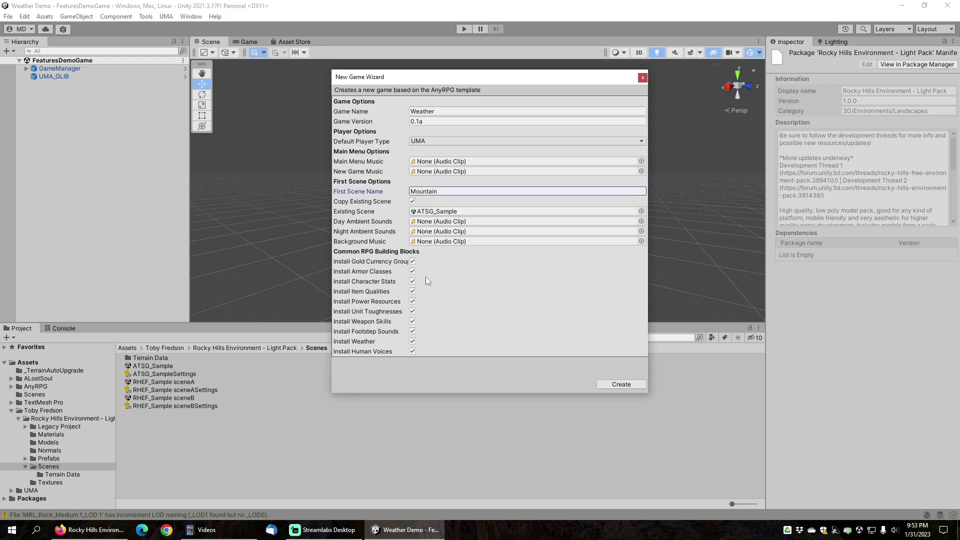
# Untick every Install option except Weather, from gold currency to human voices.
pyautogui.click(413, 261)
pyautogui.click(413, 271)
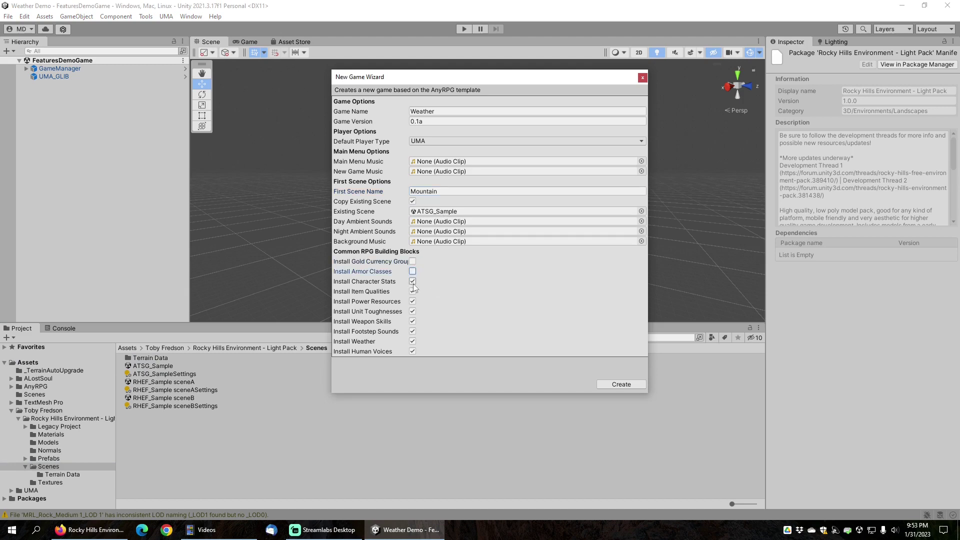
pyautogui.click(412, 281)
pyautogui.click(412, 291)
pyautogui.click(412, 301)
pyautogui.click(413, 311)
pyautogui.click(412, 321)
pyautogui.click(412, 331)
pyautogui.click(412, 351)
# Set the scene's Day Ambient Sounds to SpringBirdsLoop.
pyautogui.click(641, 221)
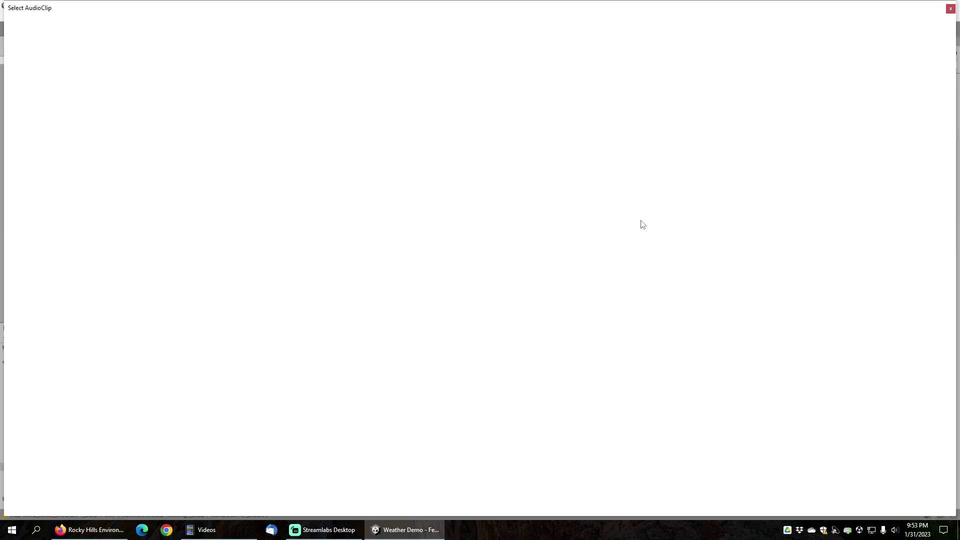
pyautogui.write('st')
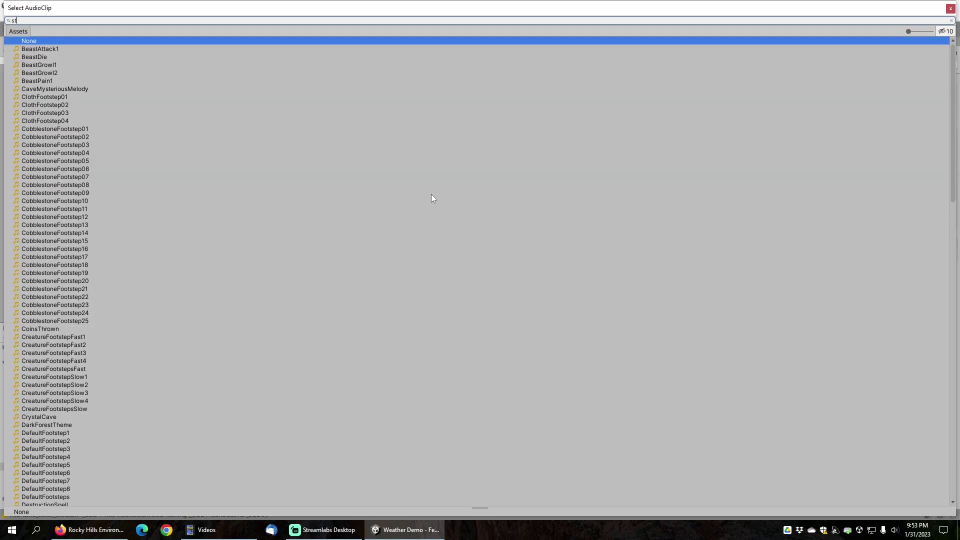
pyautogui.press('BackSpace')
pyautogui.write('prin')
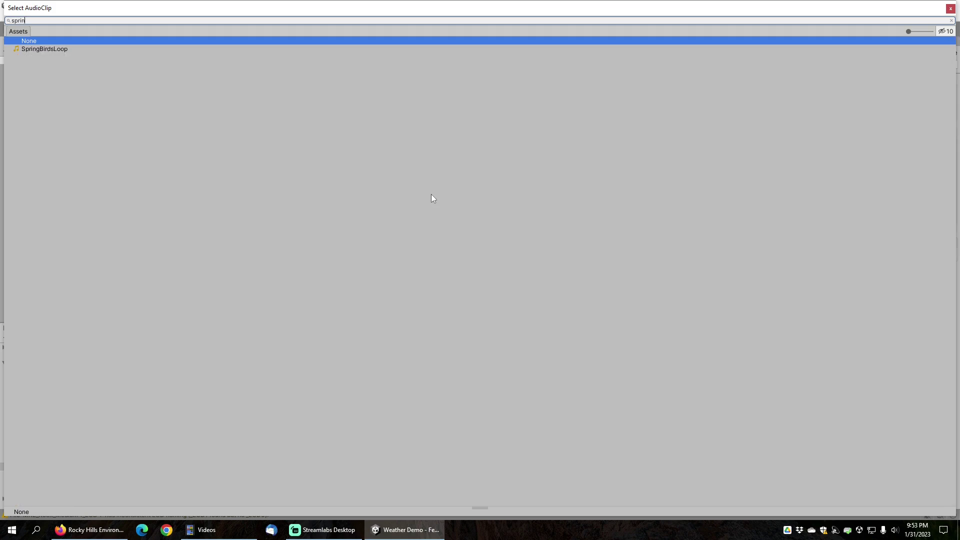
pyautogui.doubleClick(46, 49)
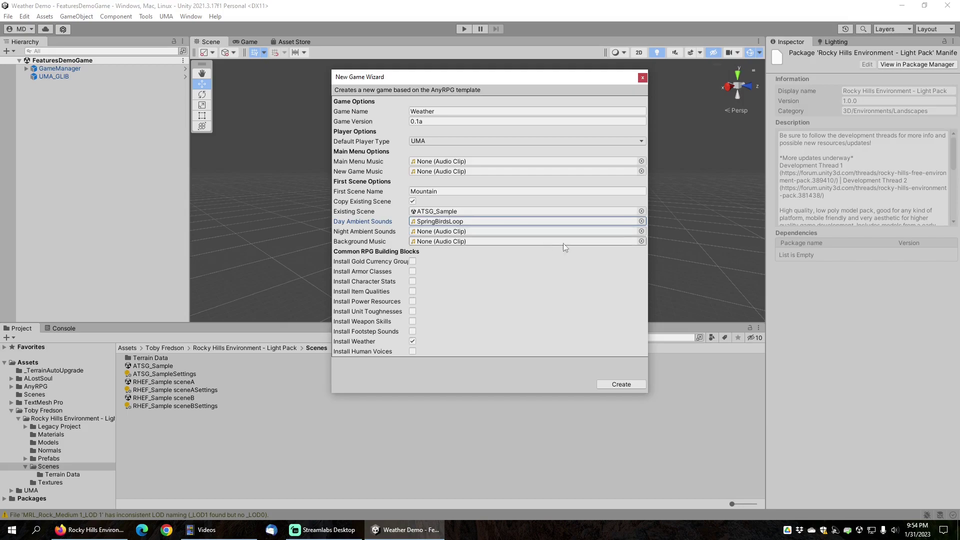
# Set Night Ambient Sounds to CricketAmbienceLoop and create the Weather game.
pyautogui.click(641, 231)
pyautogui.write('crick')
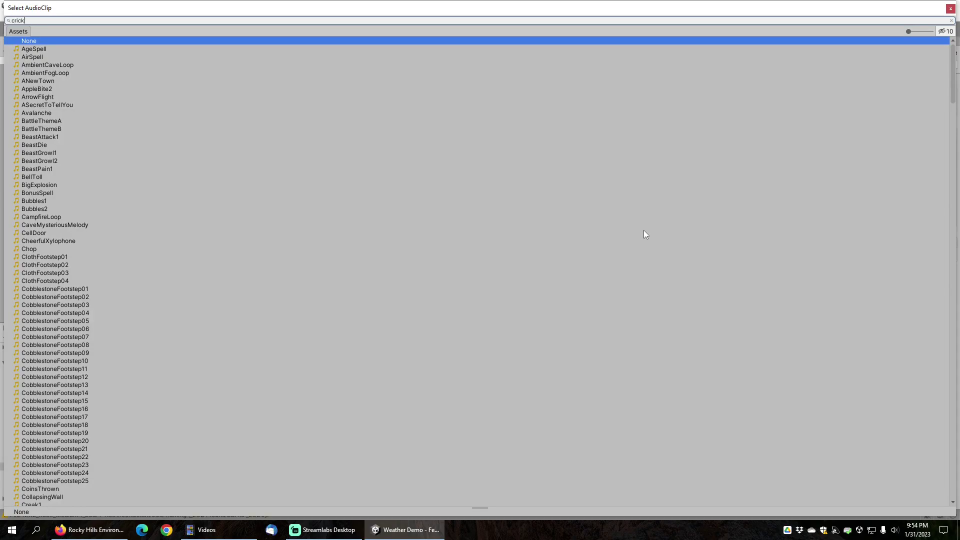
pyautogui.doubleClick(52, 49)
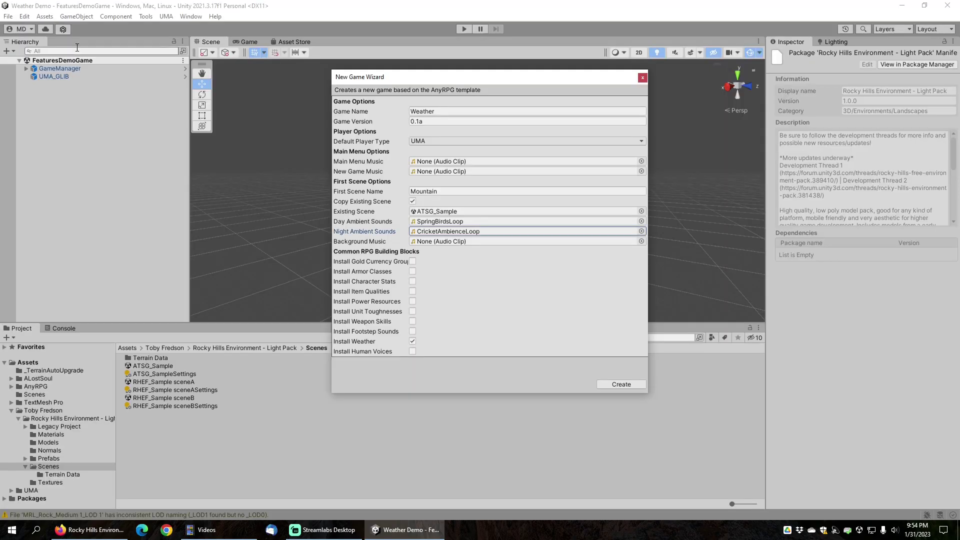
pyautogui.click(619, 384)
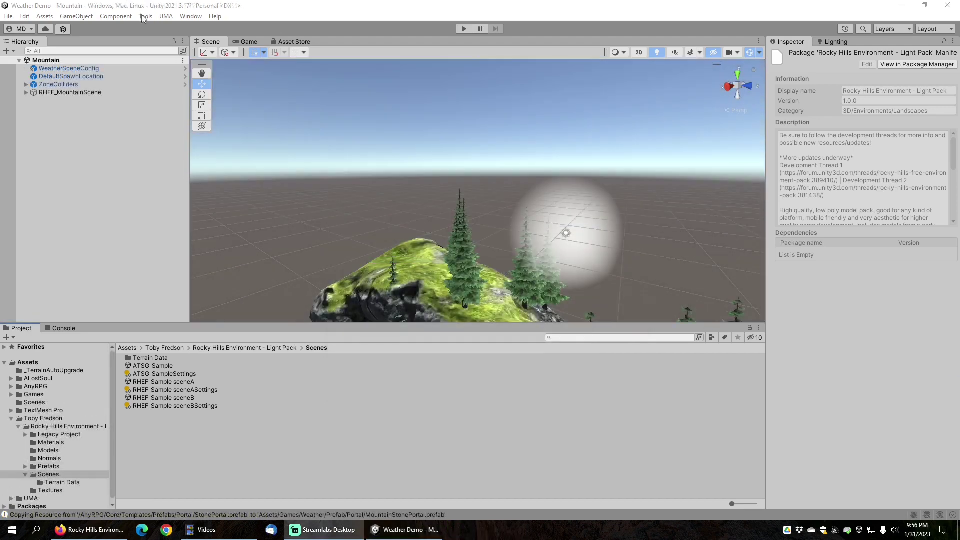
# Launch the AnyRPG Template Content Wizard from the Tools menu.
pyautogui.click(145, 17)
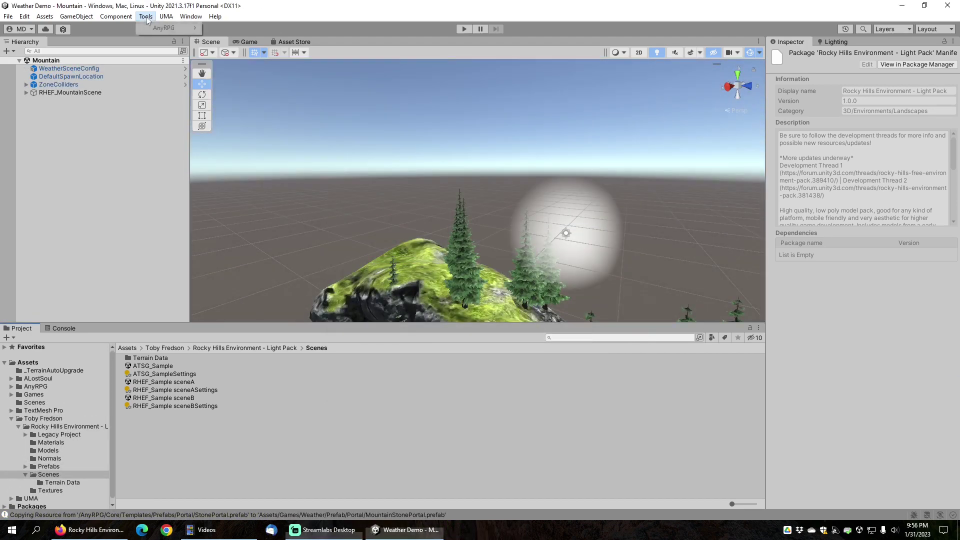
pyautogui.moveTo(162, 29)
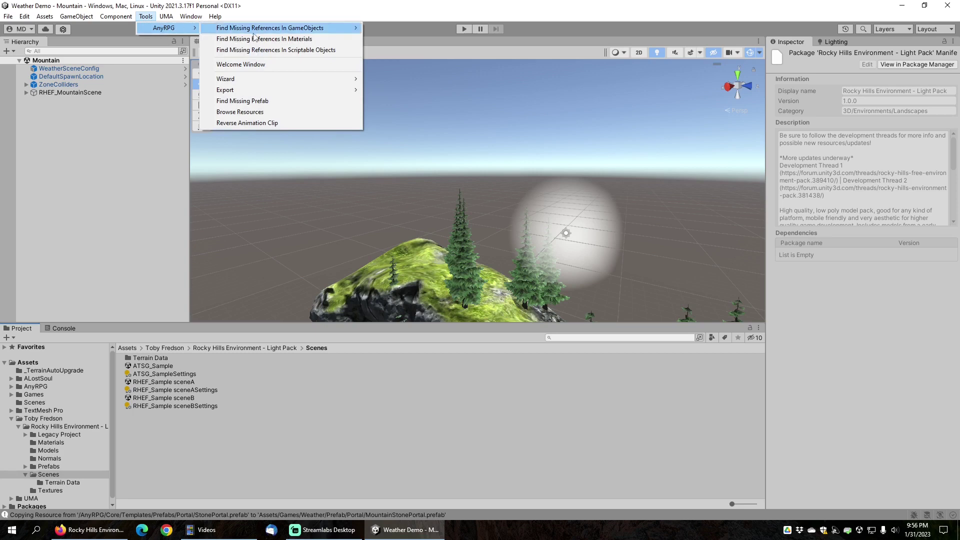
pyautogui.moveTo(244, 80)
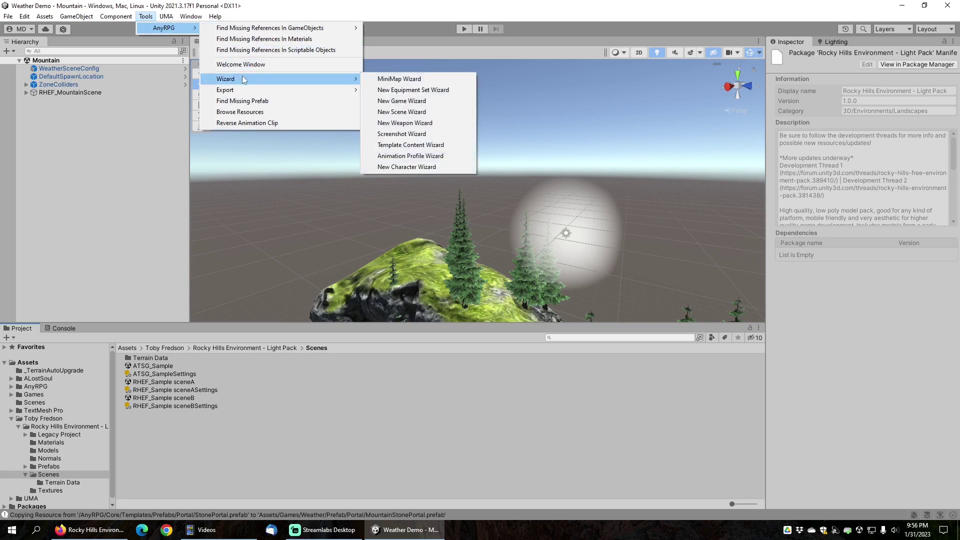
pyautogui.click(411, 145)
# Set Scriptable Content size 1 with Element 0 AllWeatherProfilesTemplatePackage, and install it.
pyautogui.click(579, 160)
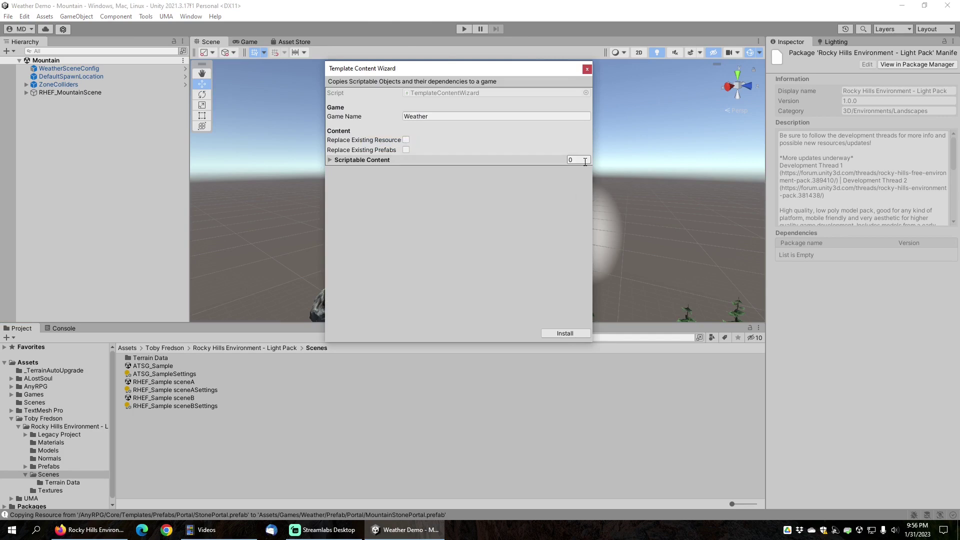
pyautogui.write('1')
pyautogui.click(329, 160)
pyautogui.click(584, 173)
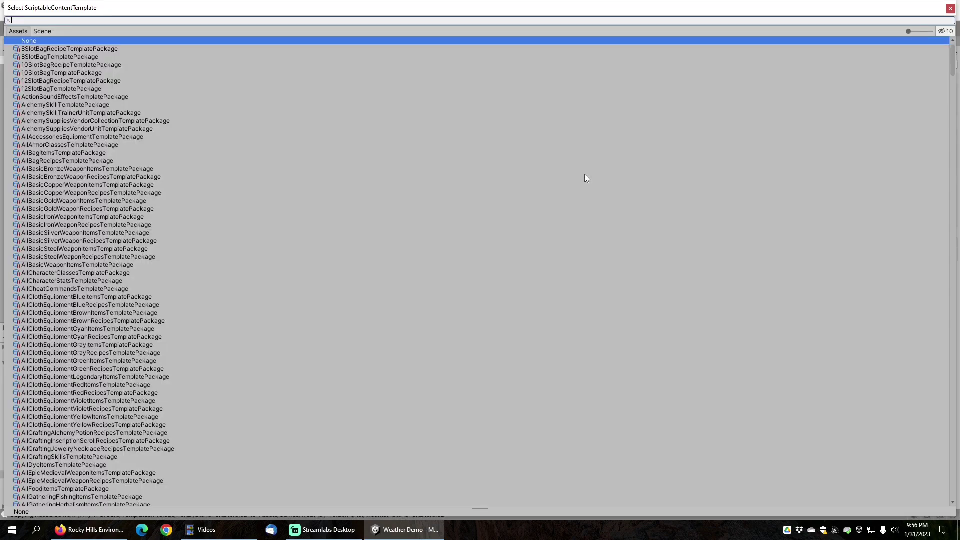
pyautogui.write('weath')
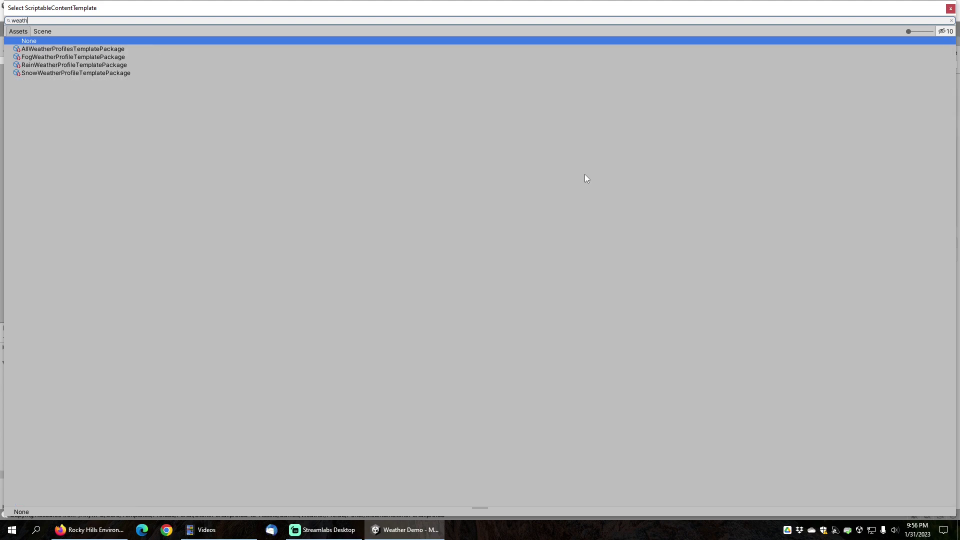
pyautogui.write('er')
pyautogui.click(53, 49)
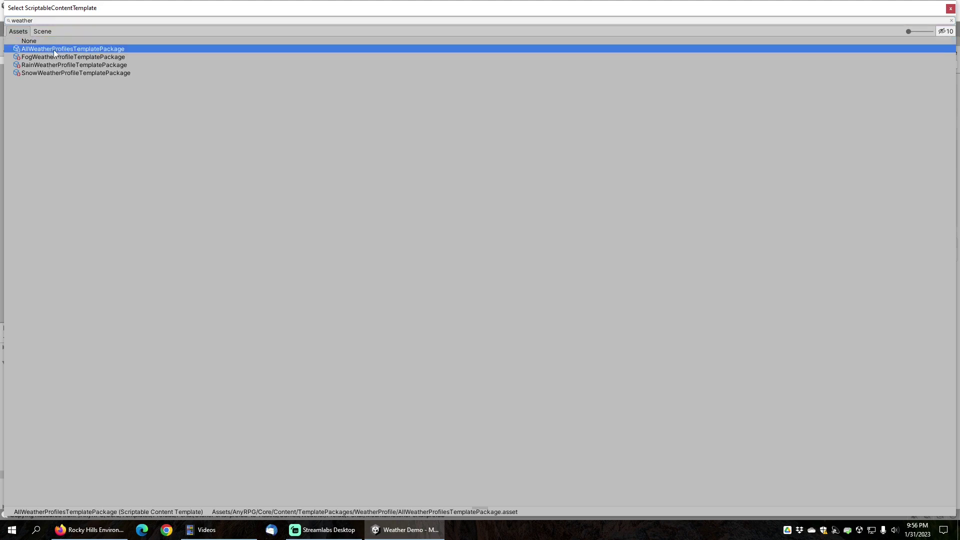
pyautogui.doubleClick(58, 50)
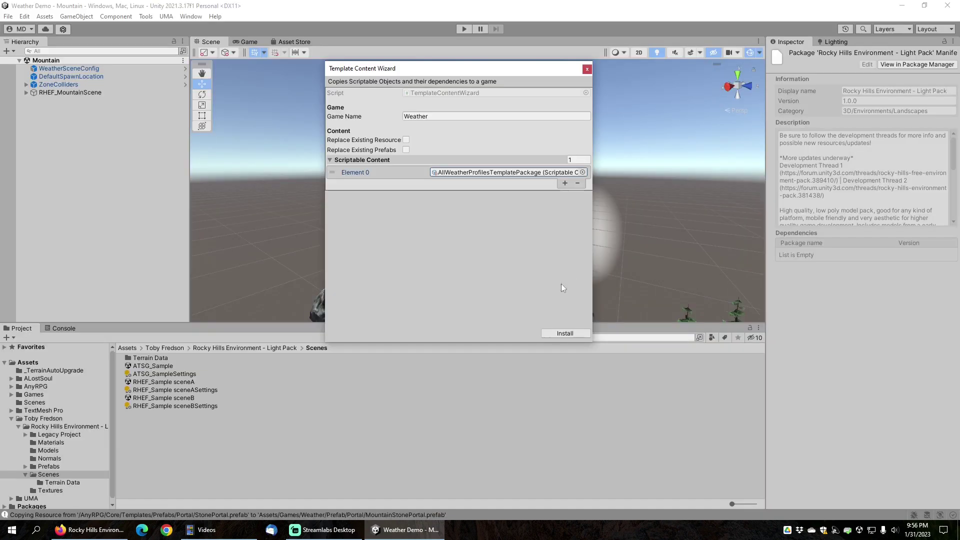
pyautogui.click(564, 333)
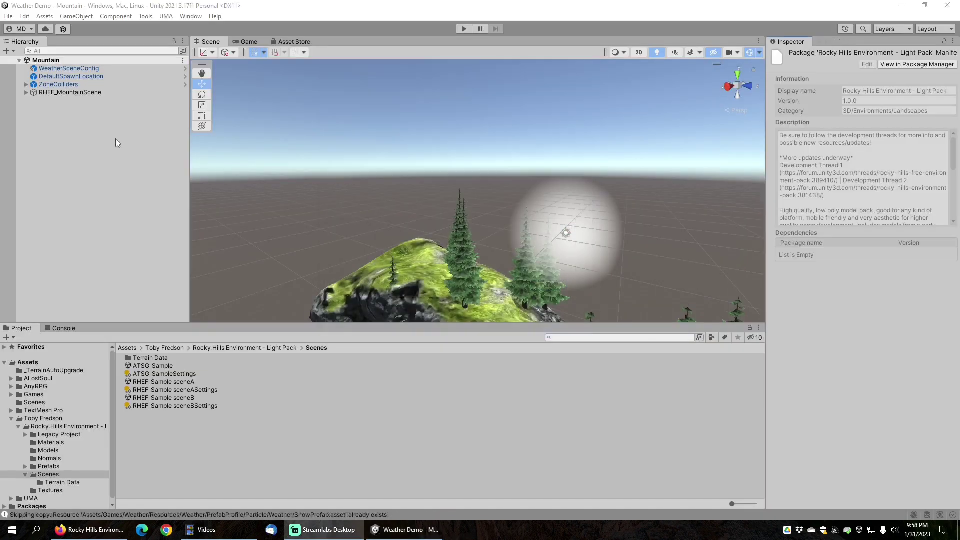
# Delete Camera and Camera (1) from RHEF_MountainScene's Work group.
pyautogui.click(26, 93)
pyautogui.click(34, 101)
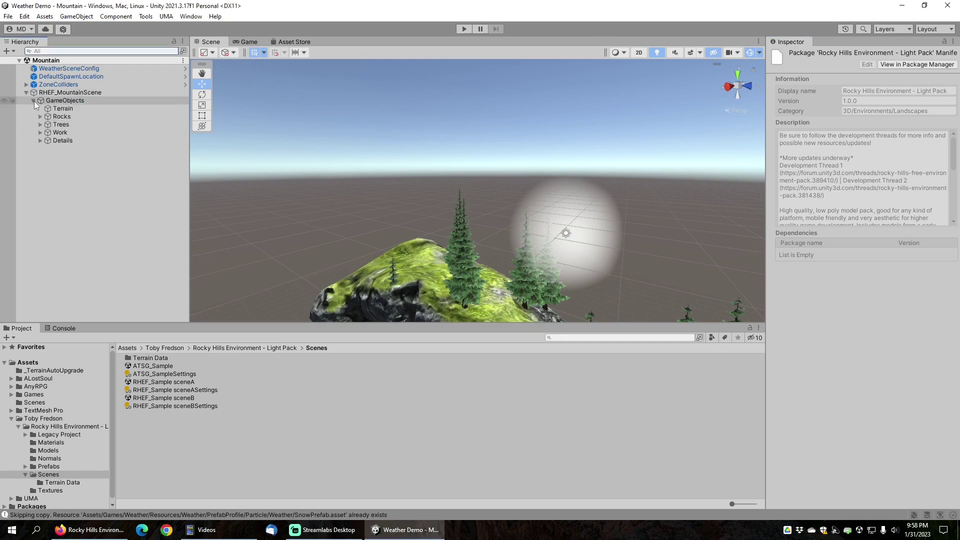
pyautogui.click(39, 133)
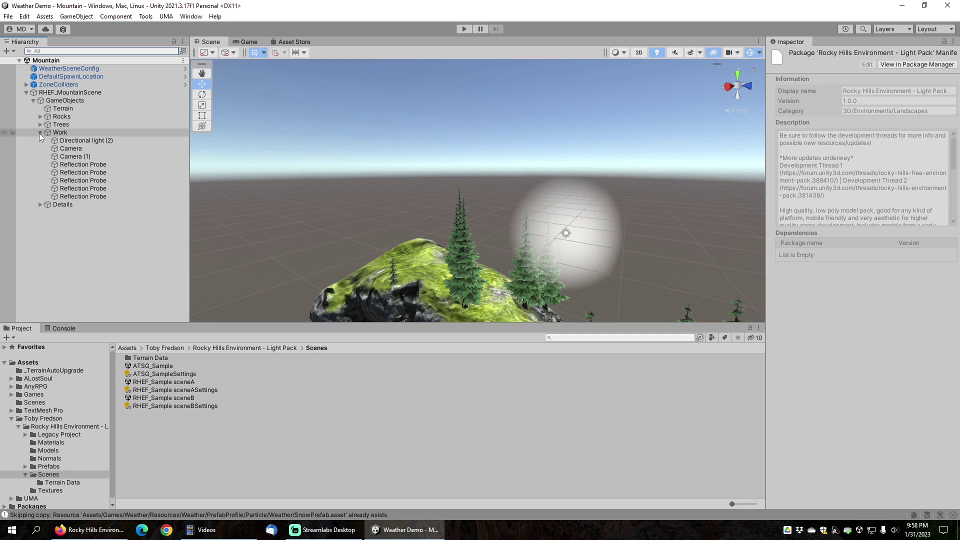
pyautogui.click(75, 148)
pyautogui.keyDown('shift'); pyautogui.click(80, 157); pyautogui.keyUp('shift')
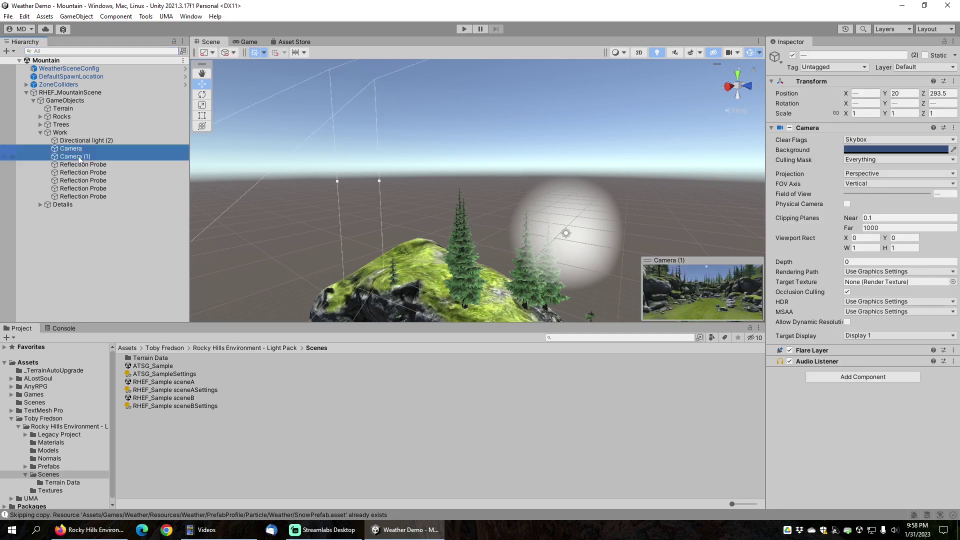
pyautogui.press('Delete')
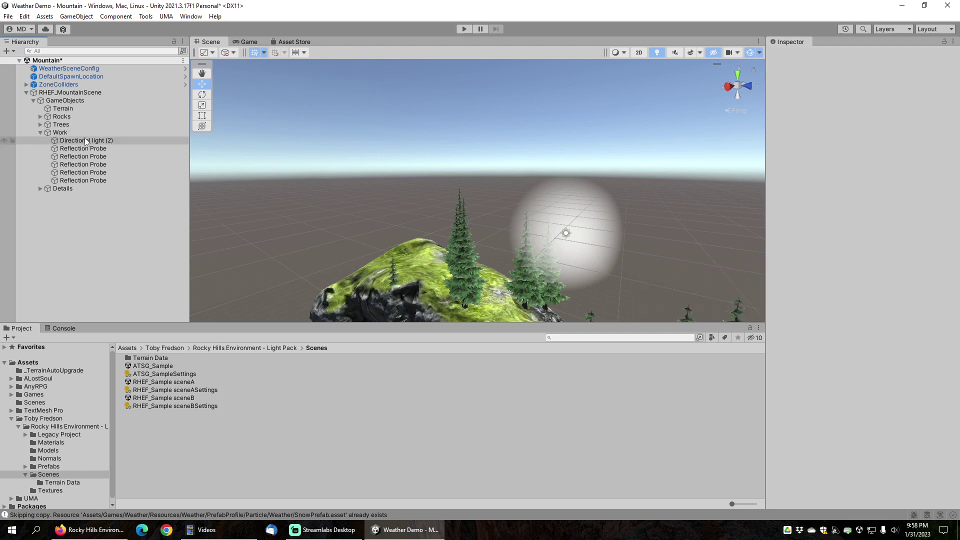
# Delete the five Reflection Probes, then select Directional light (2).
pyautogui.click(83, 149)
pyautogui.keyDown('shift'); pyautogui.click(88, 180); pyautogui.keyUp('shift')
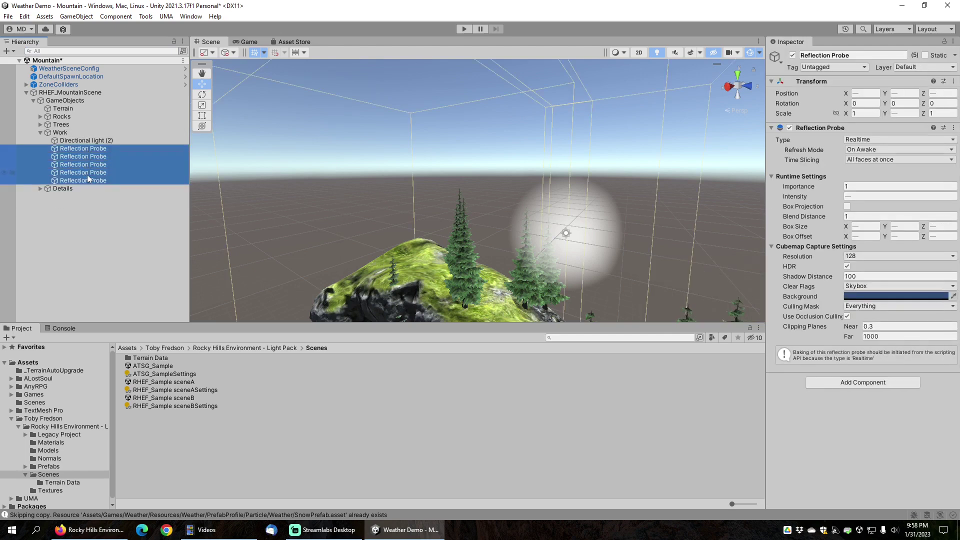
pyautogui.press('Delete')
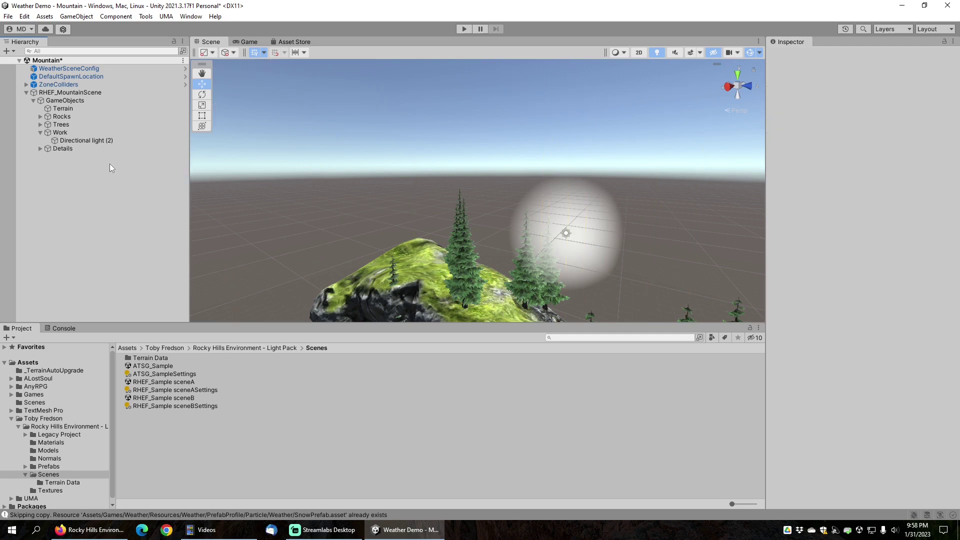
pyautogui.click(83, 141)
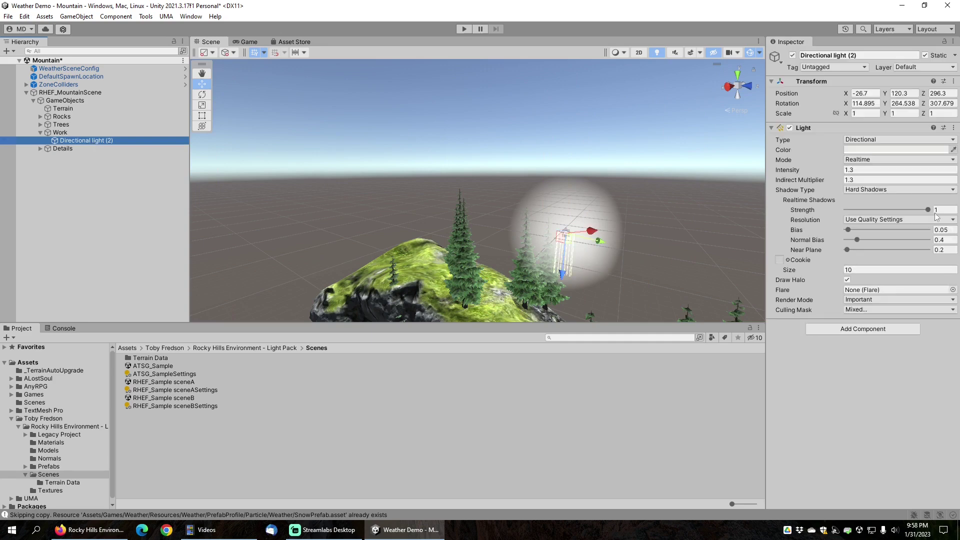
pyautogui.click(860, 310)
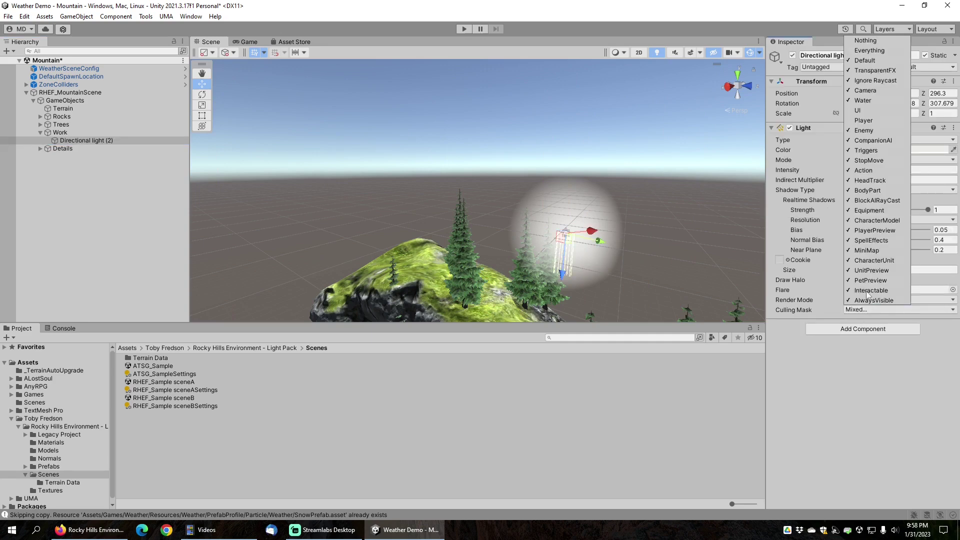
# Add Player to the light's Culling Mask; remove Terrain's missing script and disable tree colliders.
pyautogui.click(866, 121)
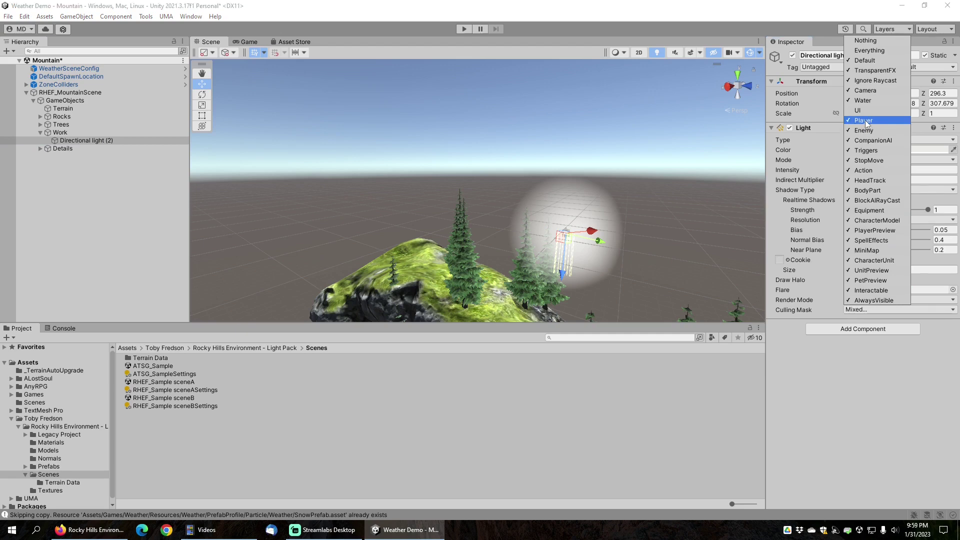
pyautogui.click(835, 389)
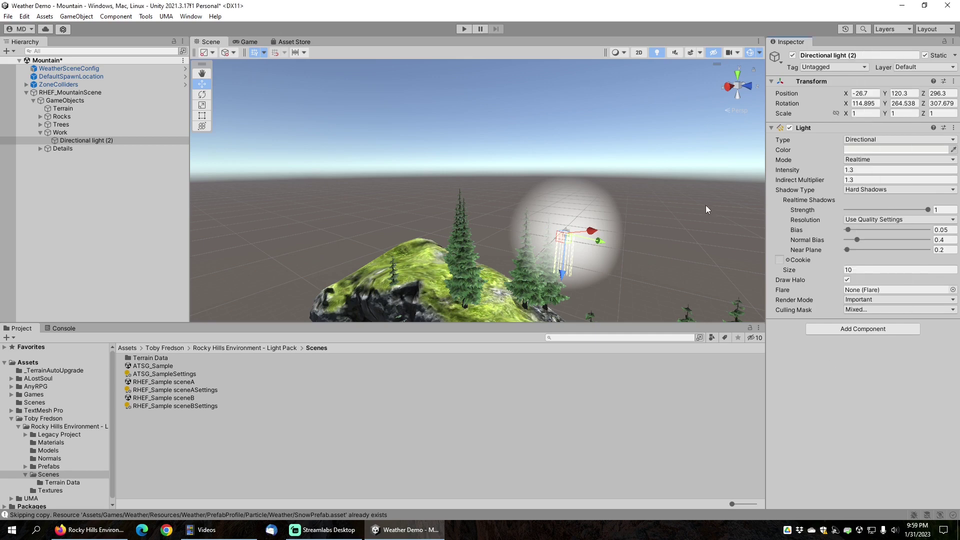
pyautogui.click(62, 109)
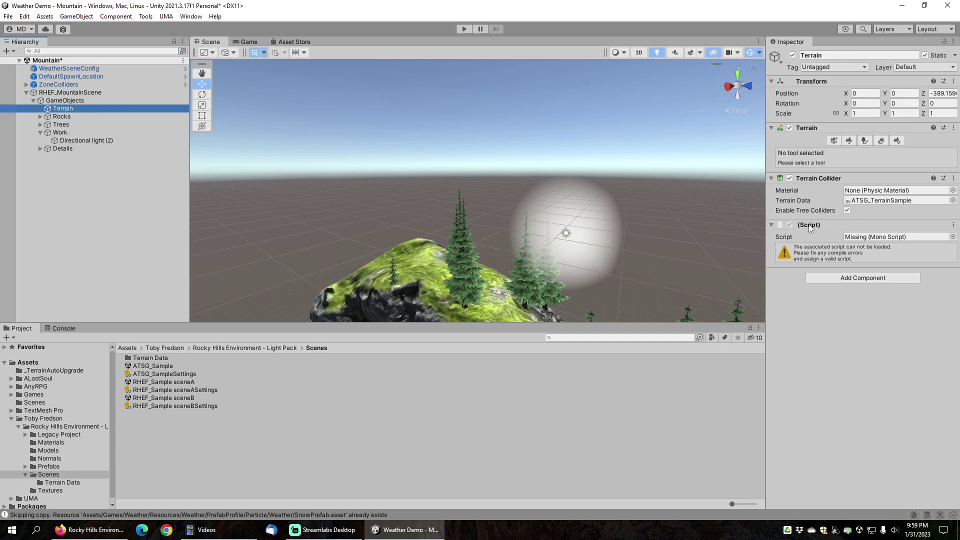
pyautogui.rightClick(811, 228)
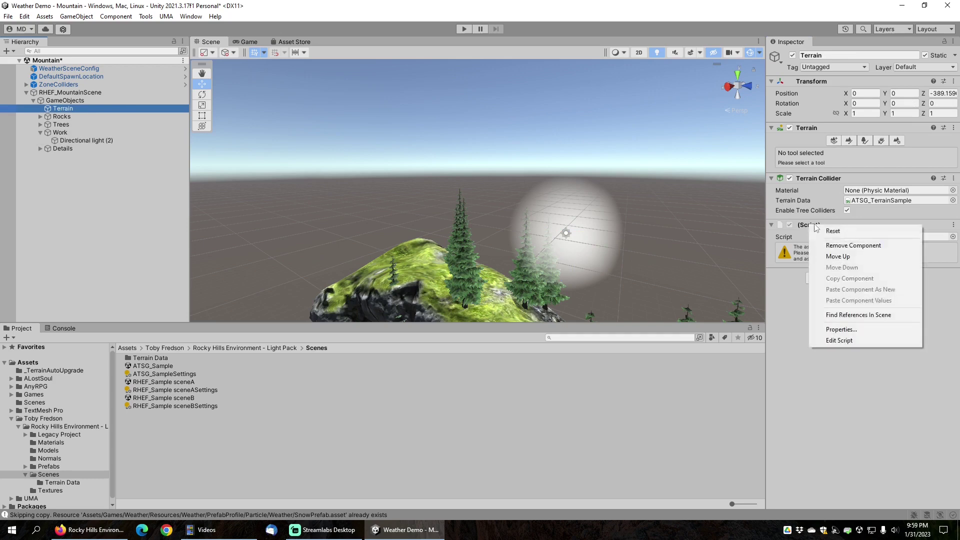
pyautogui.click(847, 246)
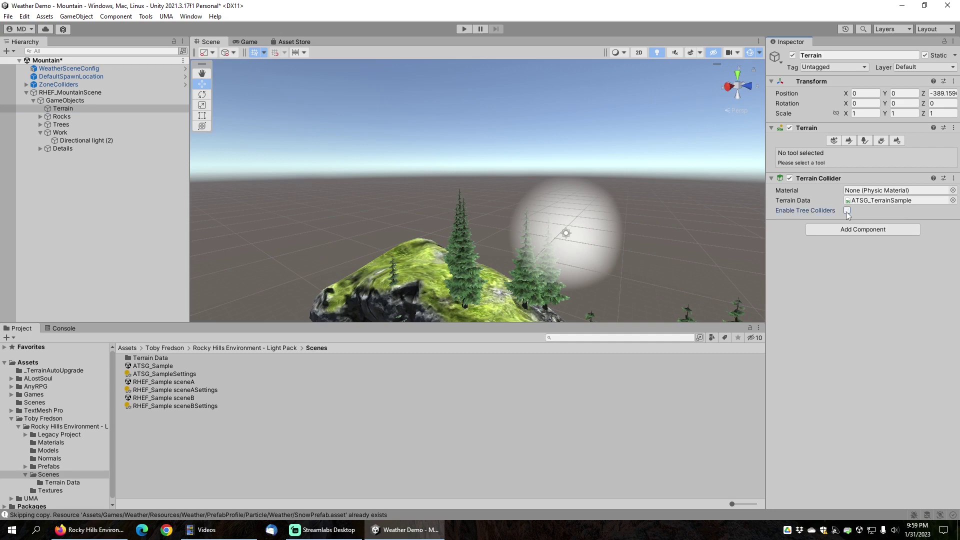
pyautogui.click(847, 211)
# Dock the Lighting window and show its Environment settings.
pyautogui.click(186, 17)
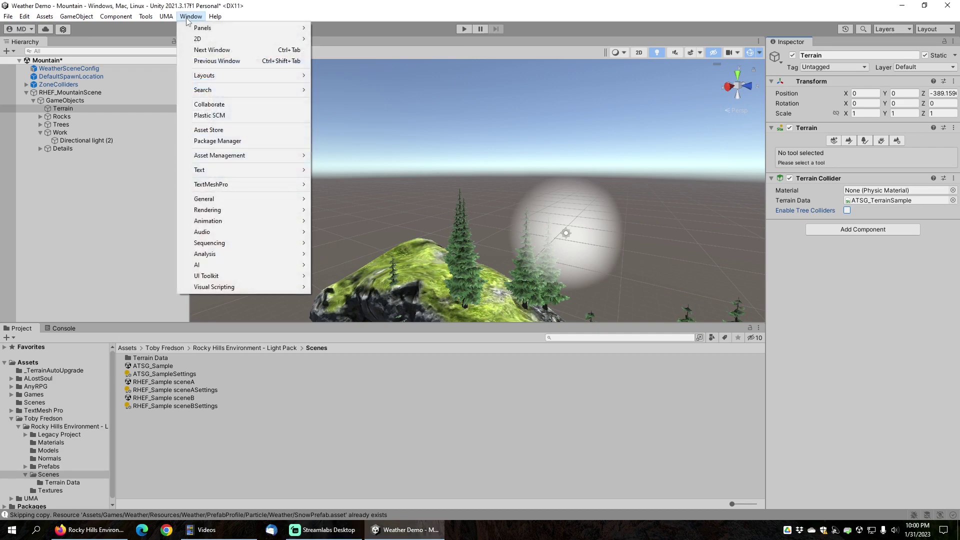
pyautogui.moveTo(242, 211)
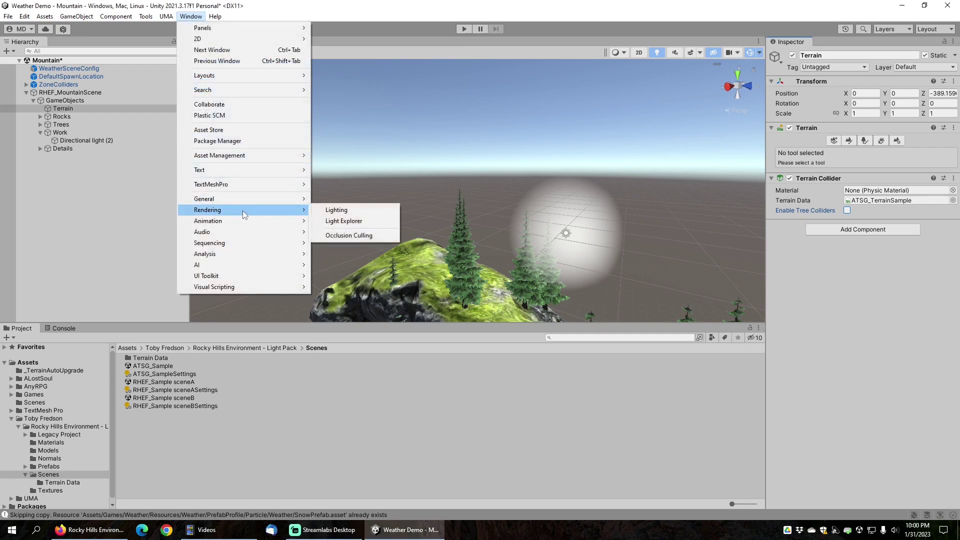
pyautogui.click(348, 212)
pyautogui.moveTo(303, 119); pyautogui.dragTo(829, 50)
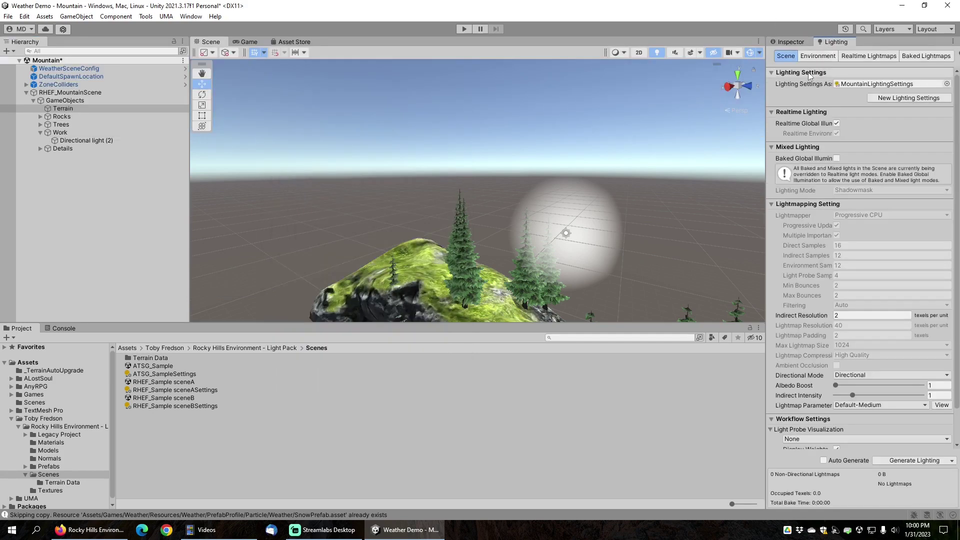
pyautogui.click(815, 57)
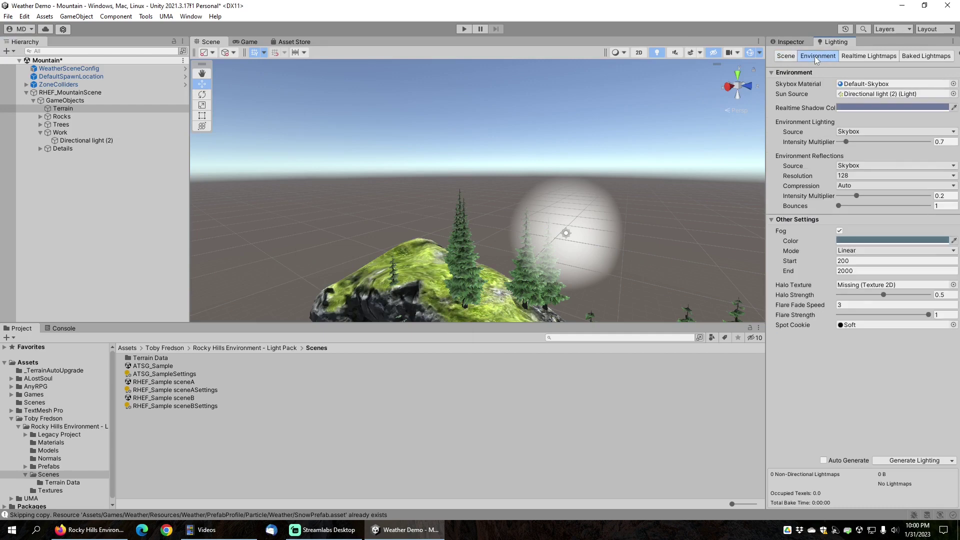
# Set fog to Exponential, Halo Texture to None, and Environment Lighting Source to Color.
pyautogui.click(860, 252)
pyautogui.click(871, 273)
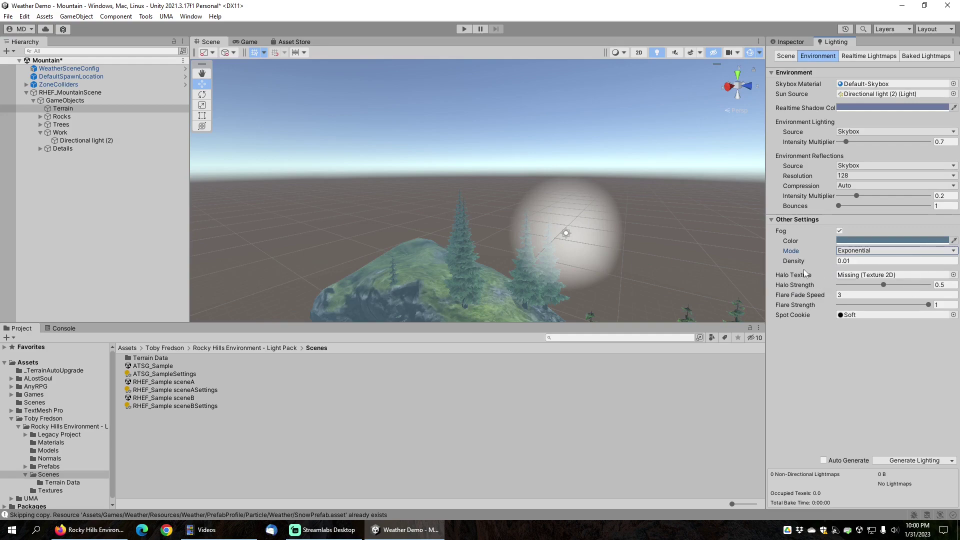
pyautogui.click(953, 275)
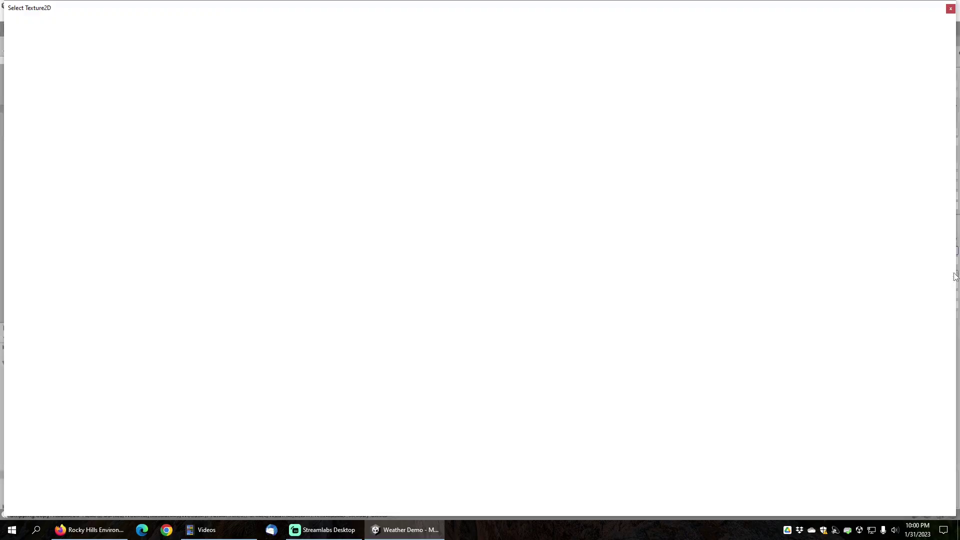
pyautogui.doubleClick(32, 40)
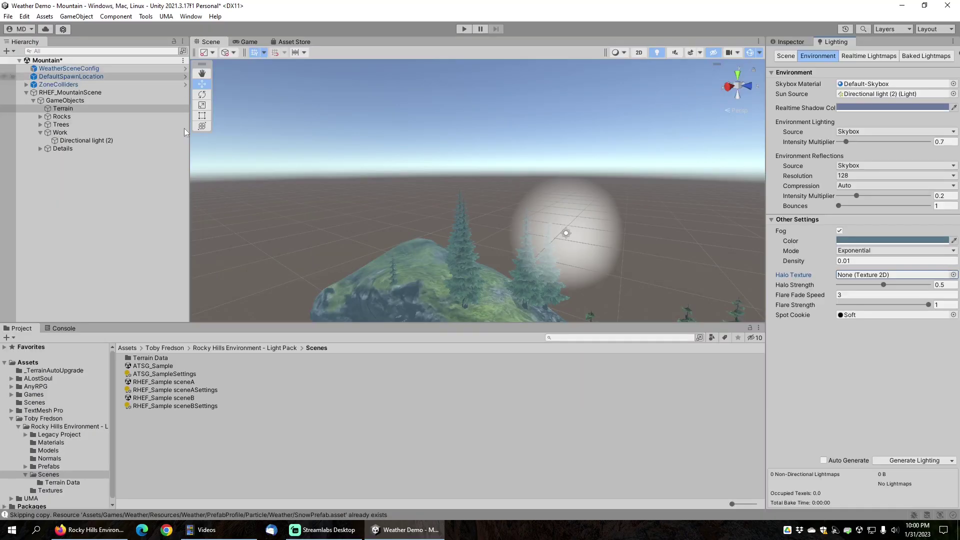
pyautogui.click(855, 132)
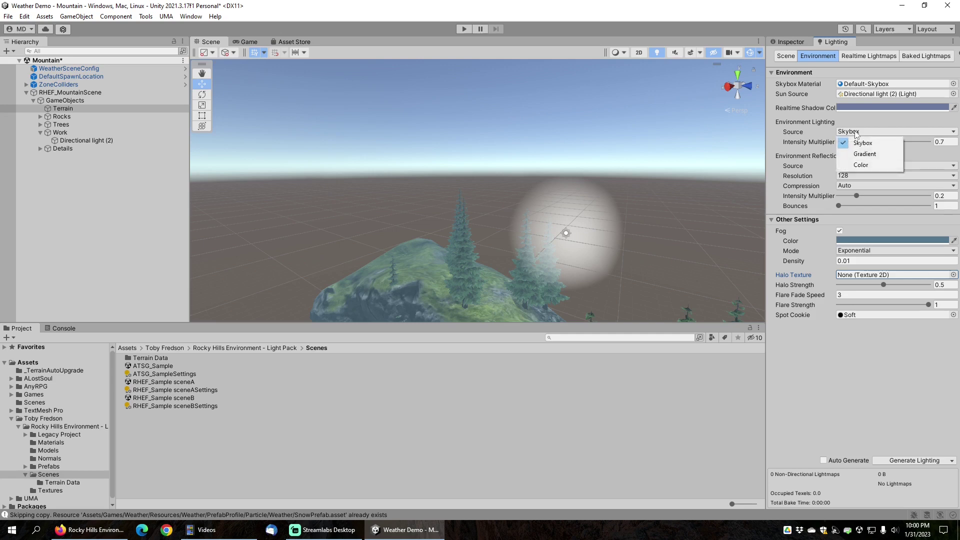
pyautogui.click(868, 166)
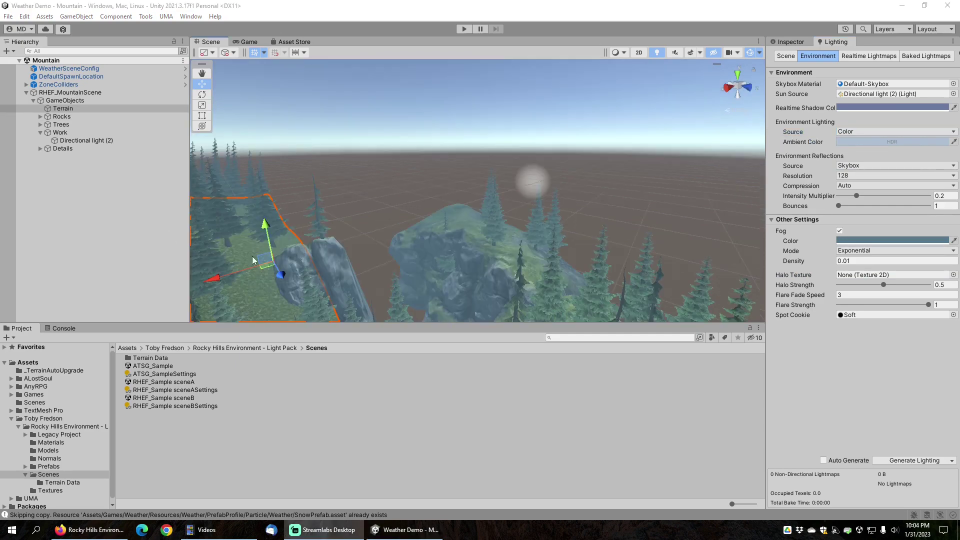
pyautogui.moveTo(254, 260); pyautogui.dragTo(455, 234, button='right')
pyautogui.moveTo(454, 233); pyautogui.dragTo(490, 151, button='middle')
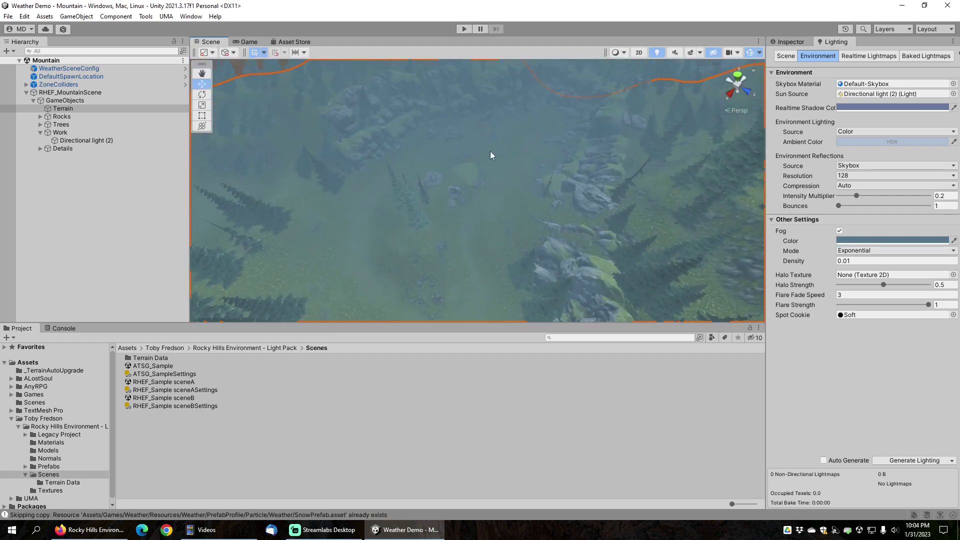
# Frame DefaultSpawnLocation on the grassy terrain in the Scene view.
pyautogui.press('Up')
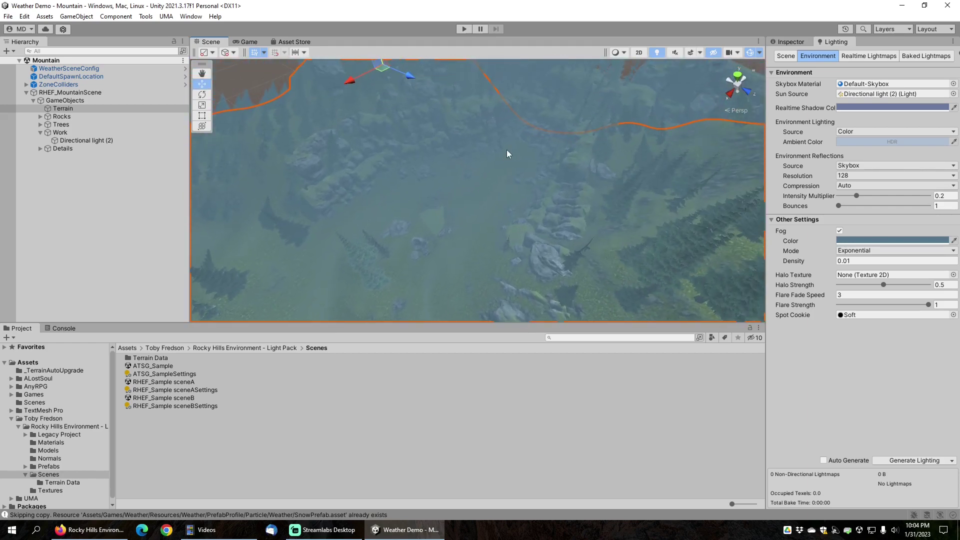
pyautogui.click(68, 77)
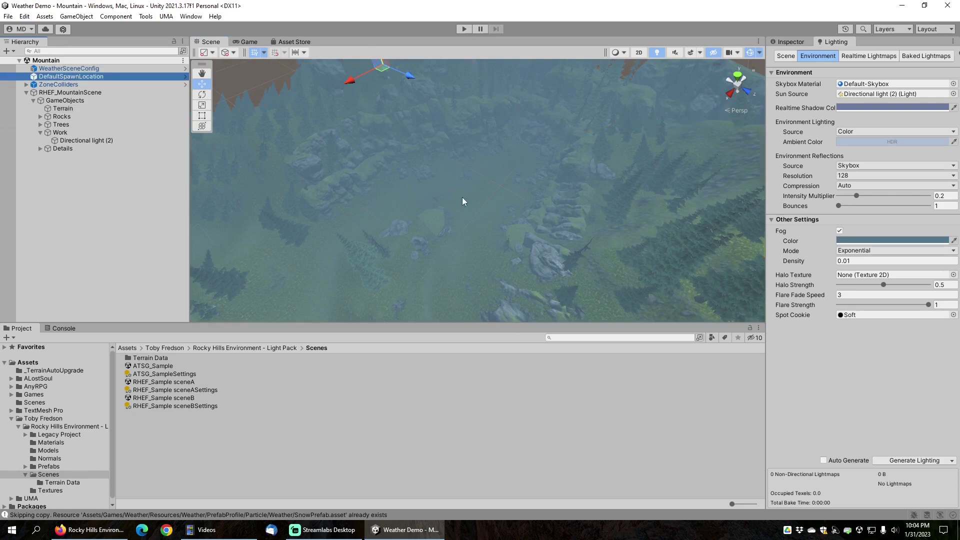
pyautogui.moveTo(463, 201); pyautogui.dragTo(462, 197, button='middle')
pyautogui.press('f')
pyautogui.scroll(5, 478, 196)
pyautogui.moveTo(478, 196); pyautogui.dragTo(500, 187, button='right')
pyautogui.scroll(-5, 493, 188)
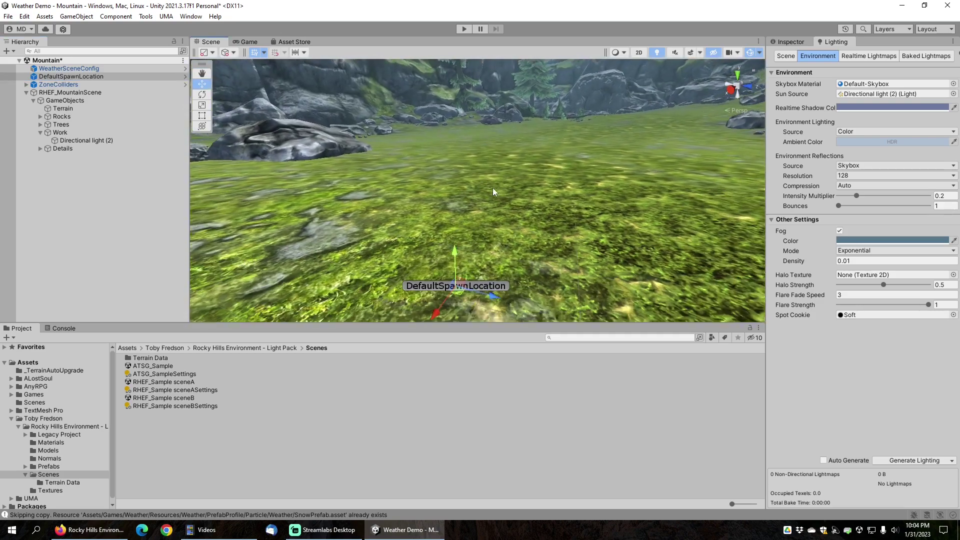
pyautogui.scroll(-2, 484, 192)
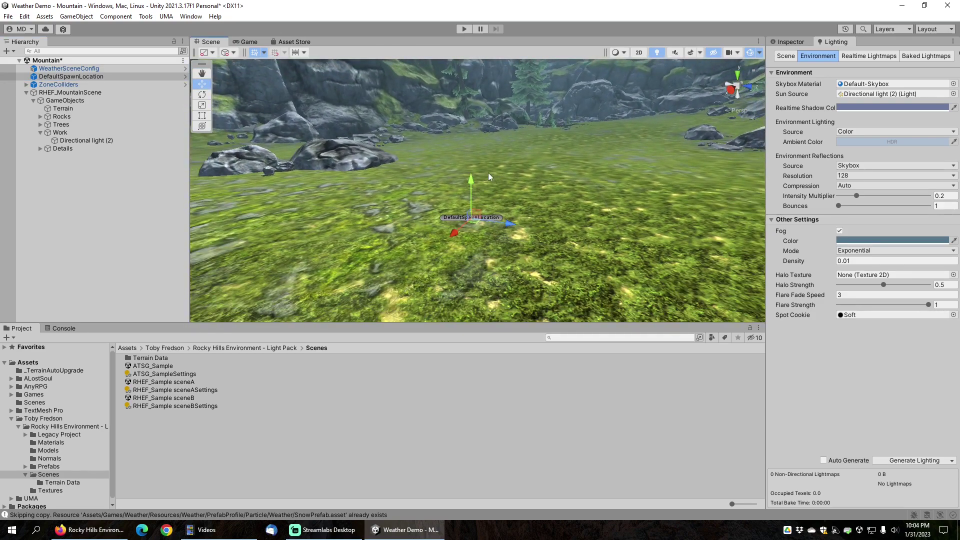
# Save the Mountain scene and show the Inspector.
pyautogui.click(7, 17)
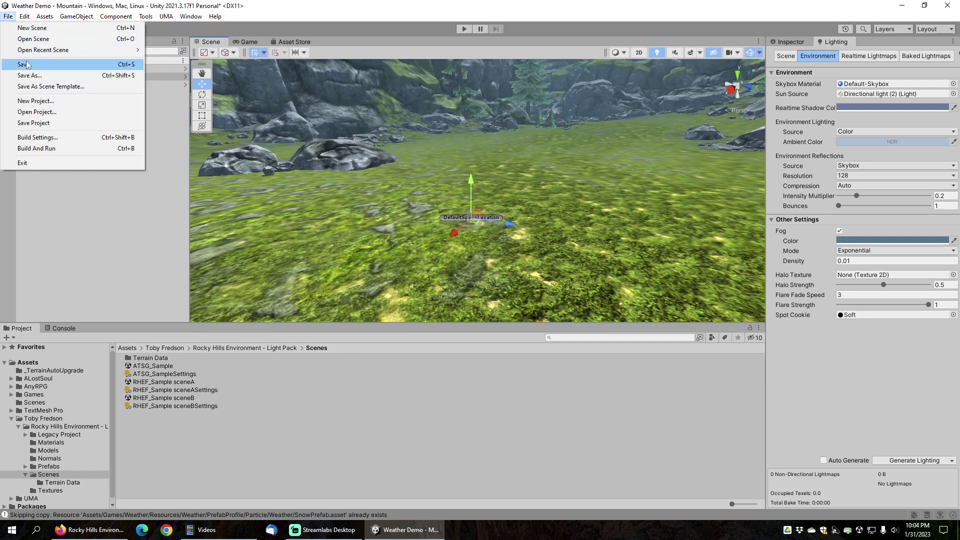
pyautogui.click(30, 65)
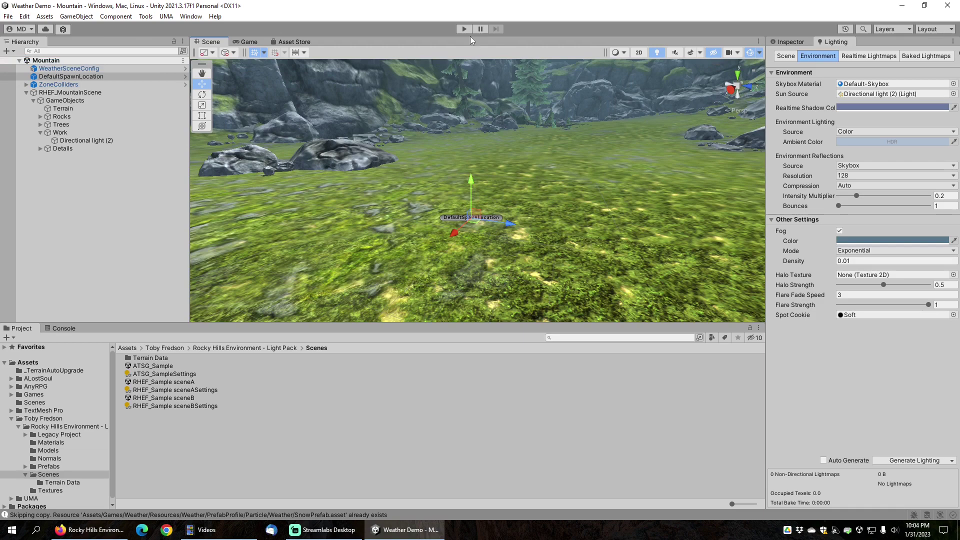
pyautogui.hotkey('ctrl', '3')
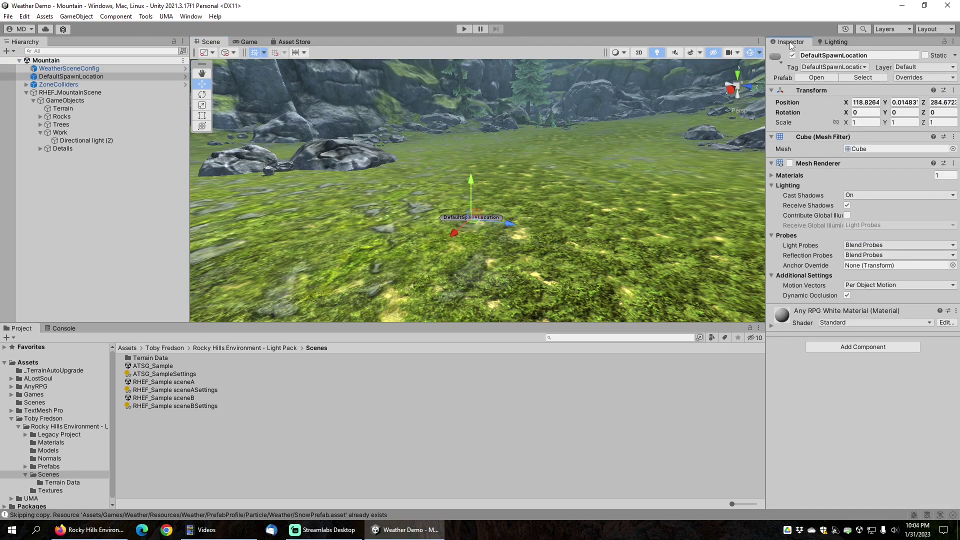
pyautogui.click(463, 29)
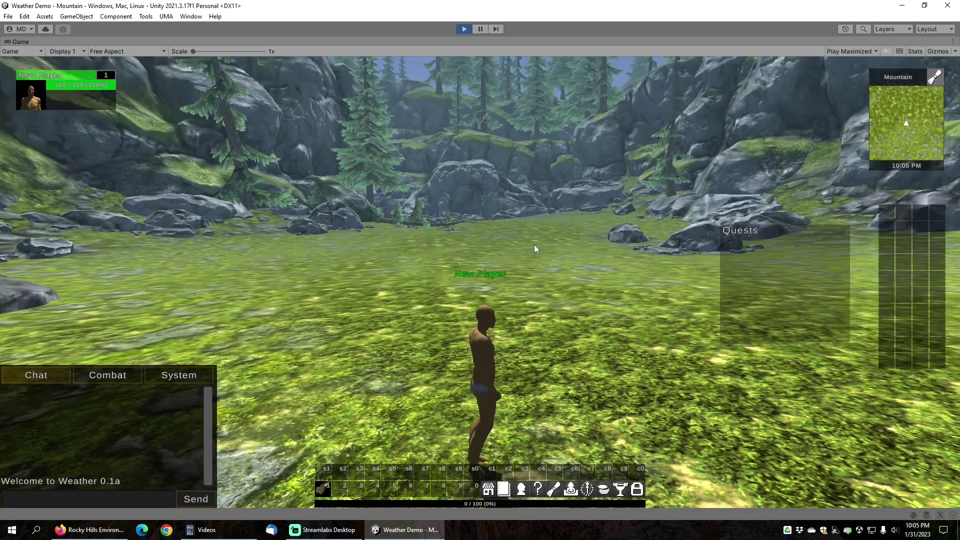
pyautogui.moveTo(534, 245)
pyautogui.mouseDown(button='right')
pyautogui.moveTo(551, 211)
pyautogui.moveTo(569, 219)
pyautogui.moveTo(534, 242)
pyautogui.mouseUp(button='right')
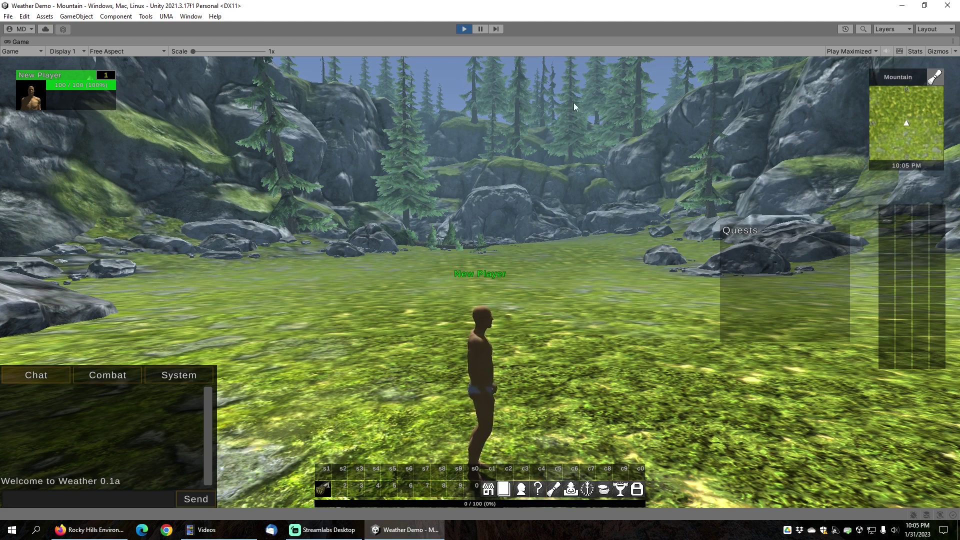
pyautogui.click(464, 29)
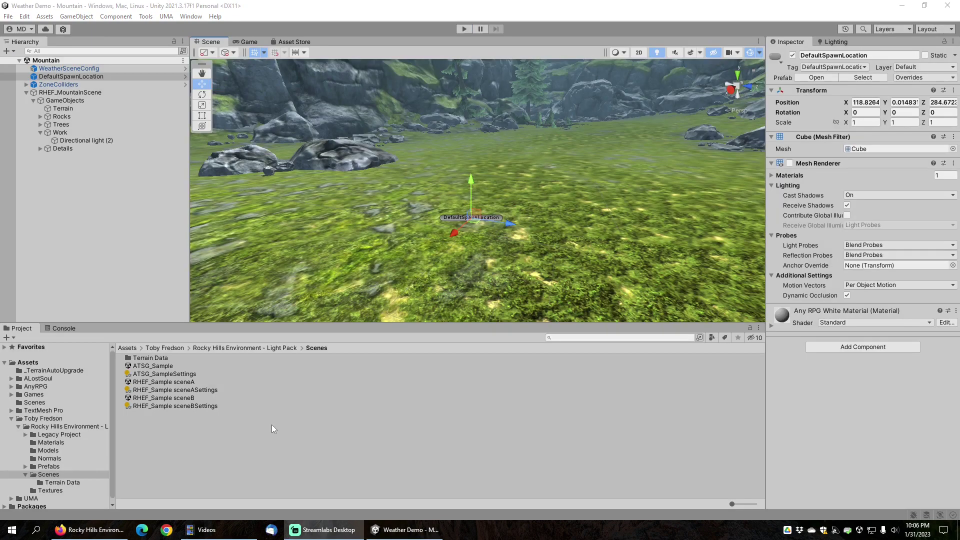
# Browse to Games > Weather > Resources > Weather > SceneNode and select MountainSceneNode.
pyautogui.click(11, 418)
pyautogui.click(11, 394)
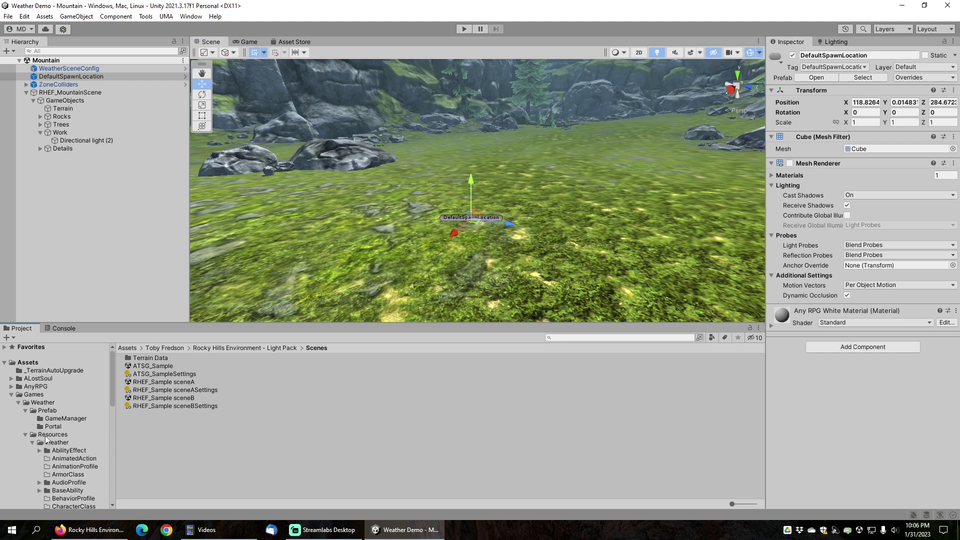
pyautogui.scroll(-3, 46, 439)
pyautogui.scroll(-6, 53, 430)
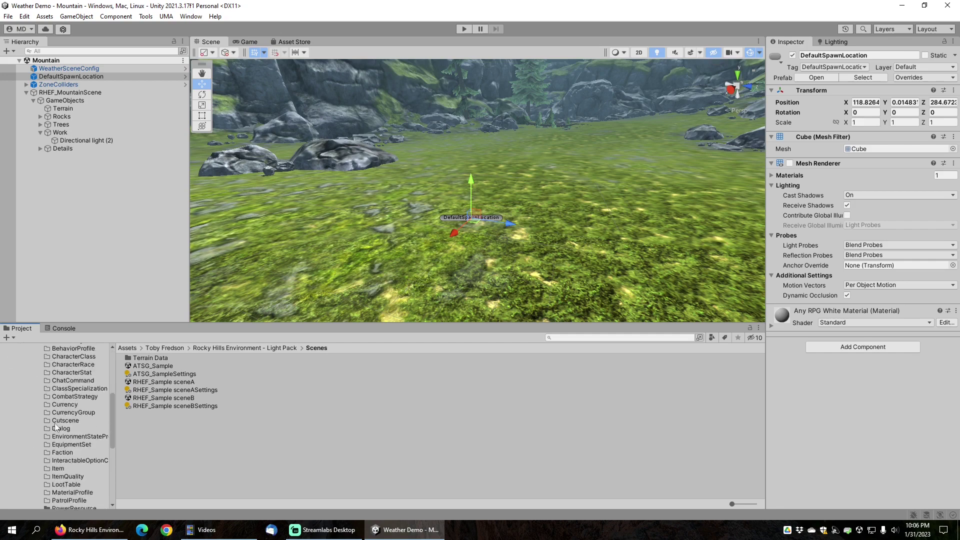
pyautogui.scroll(-9, 56, 426)
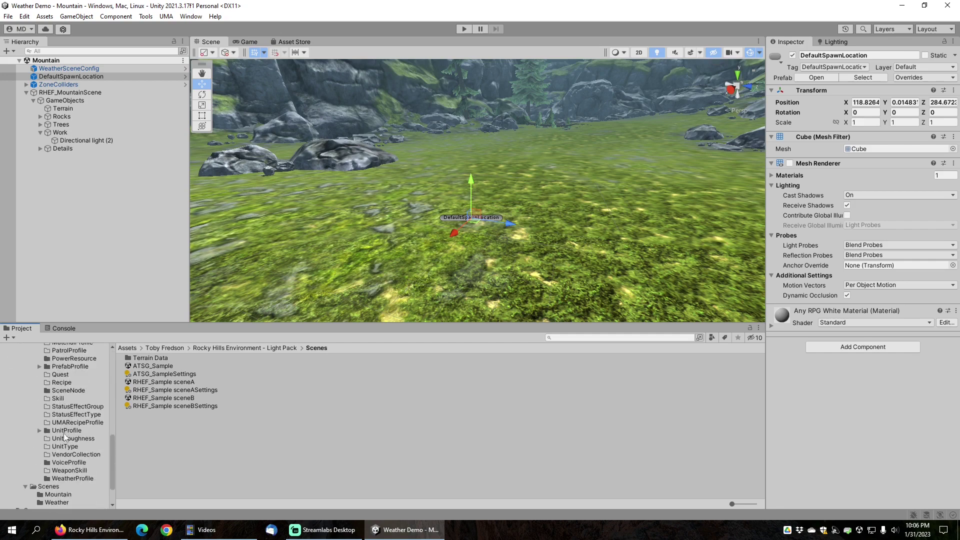
pyautogui.click(61, 392)
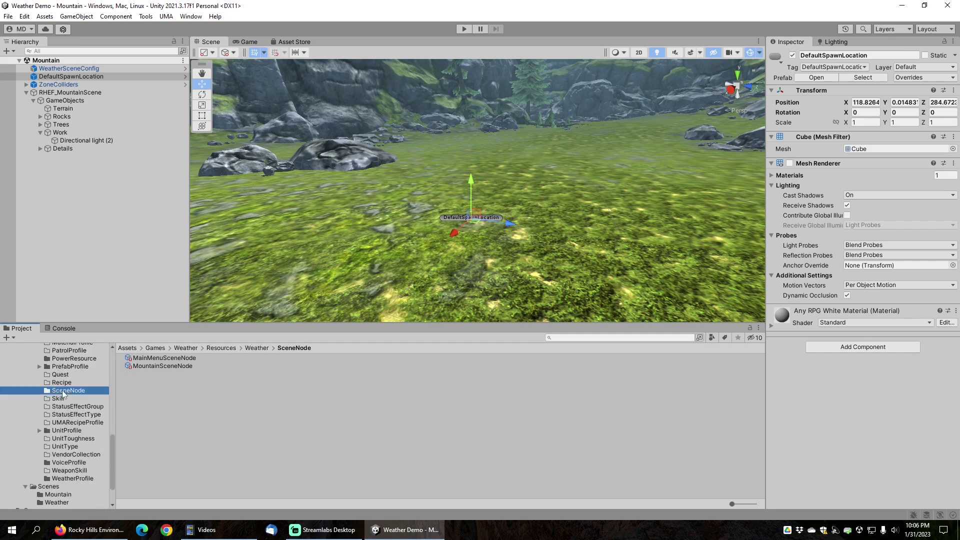
pyautogui.click(162, 367)
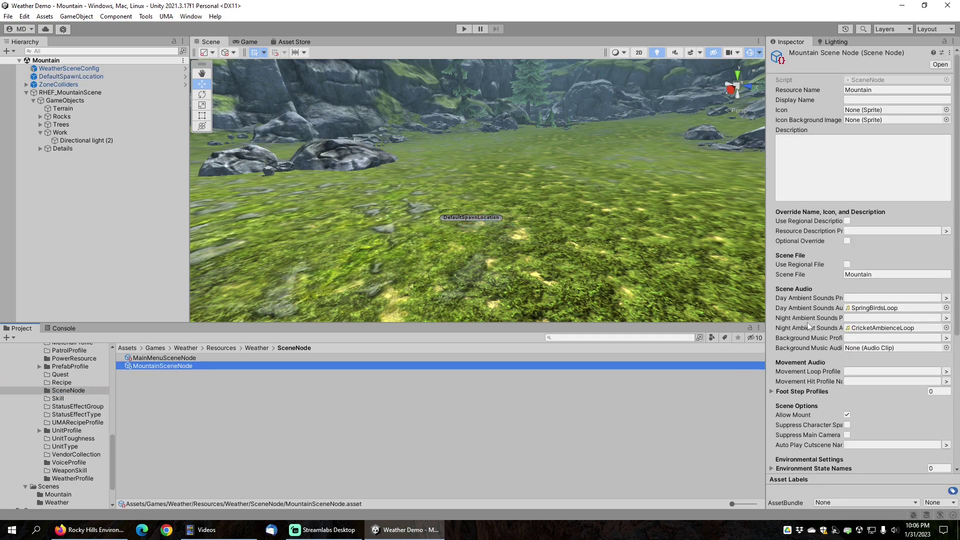
# Set Min Weather Length to 5 and Max Weather Length to 7.
pyautogui.moveTo(820, 317)
pyautogui.scroll(-5, 805, 393)
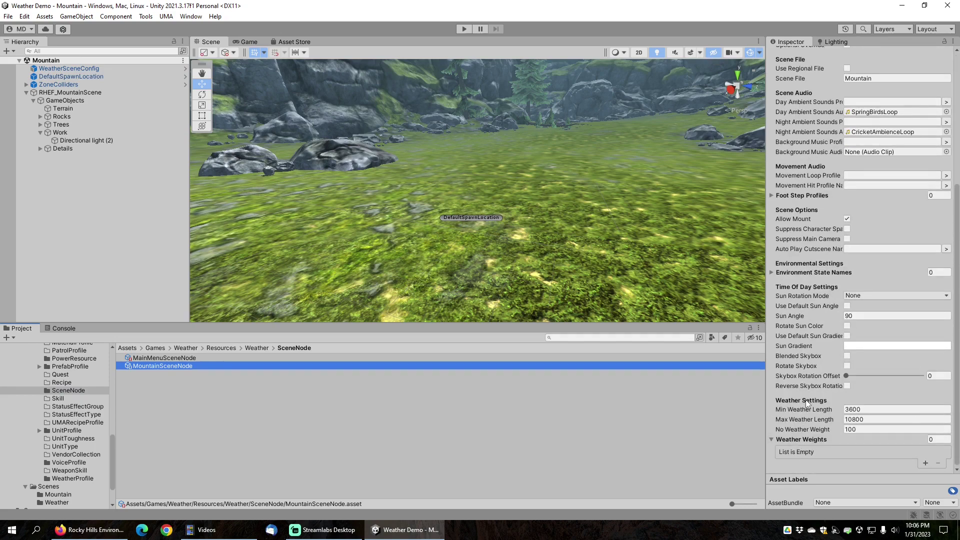
pyautogui.click(870, 409)
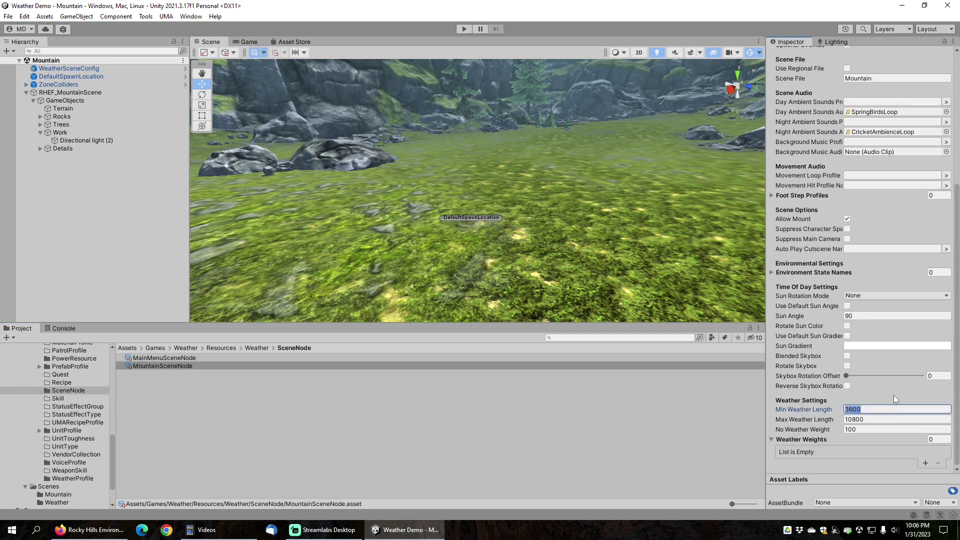
pyautogui.write('5')
pyautogui.press('Tab')
pyautogui.write('7')
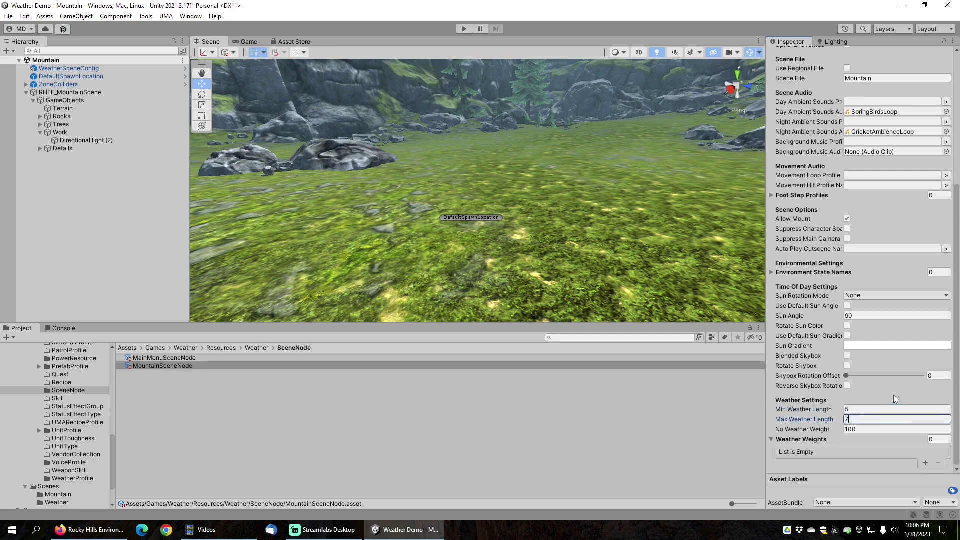
pyautogui.press('Tab')
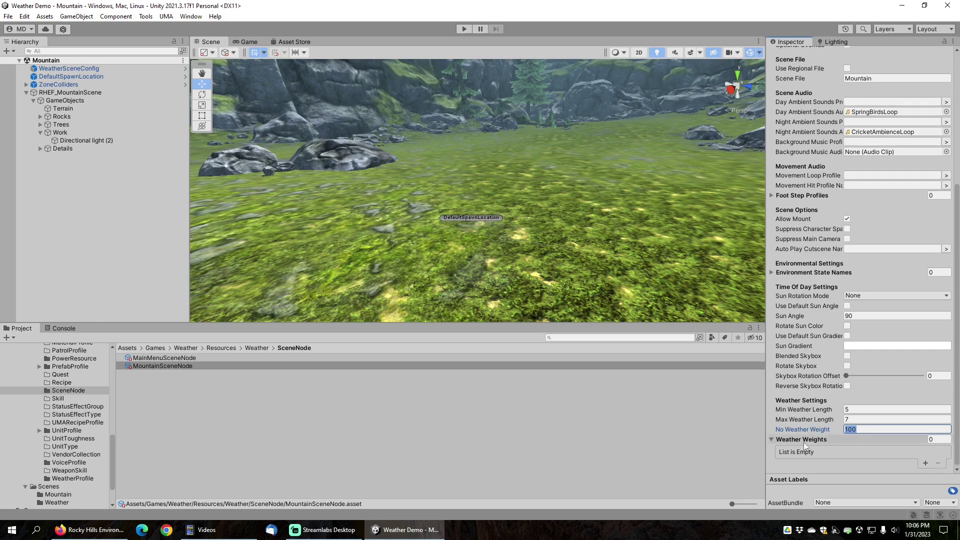
# Add a Snow entry to Weather Weights with a weight of 100.
pyautogui.click(925, 463)
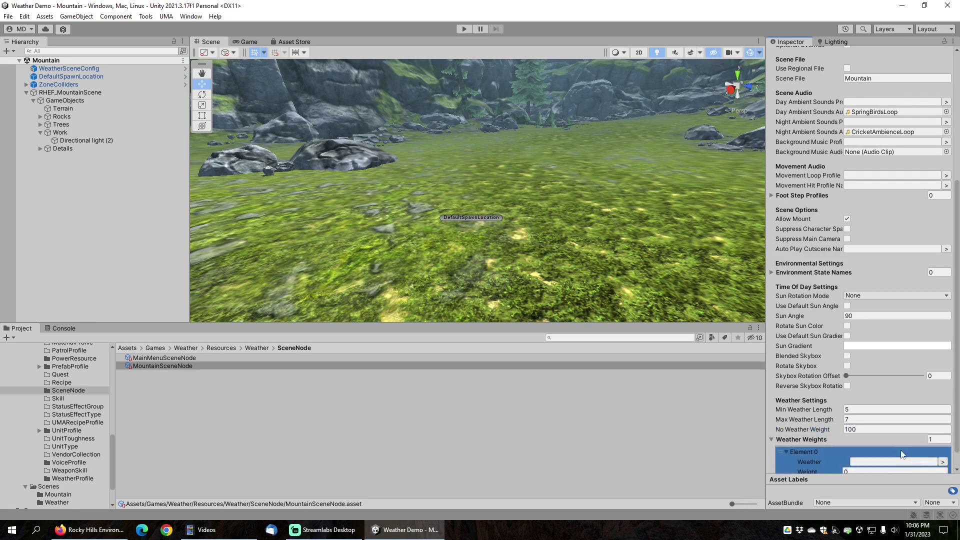
pyautogui.scroll(-2, 900, 450)
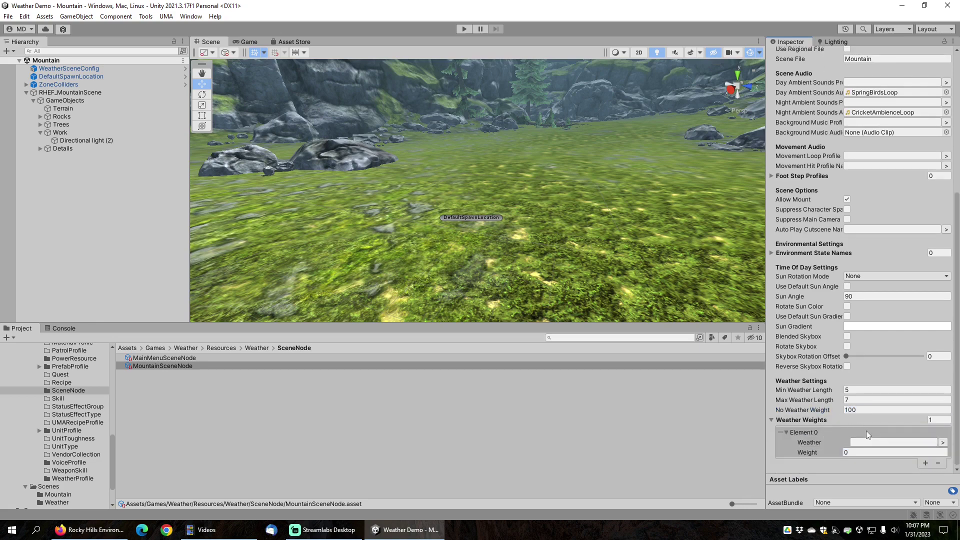
pyautogui.click(943, 443)
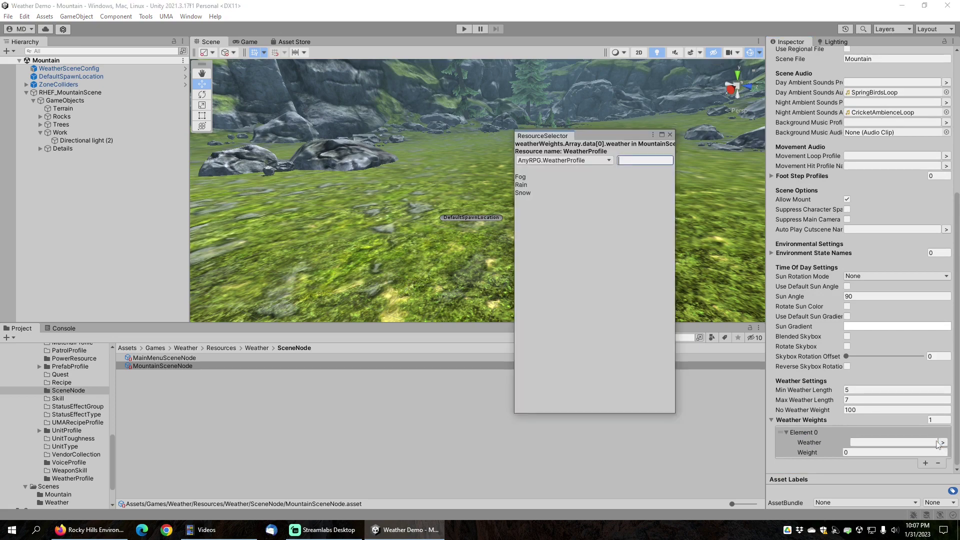
pyautogui.click(525, 194)
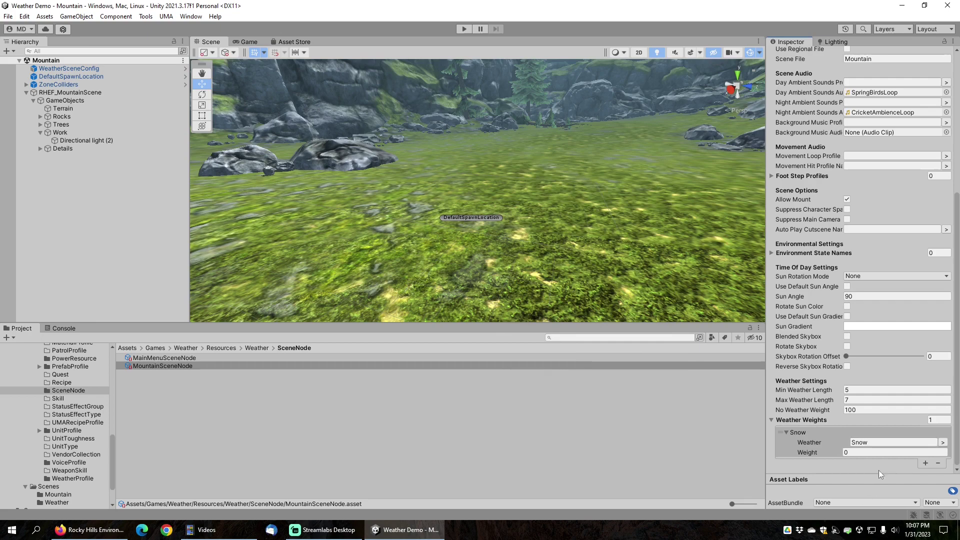
pyautogui.click(843, 453)
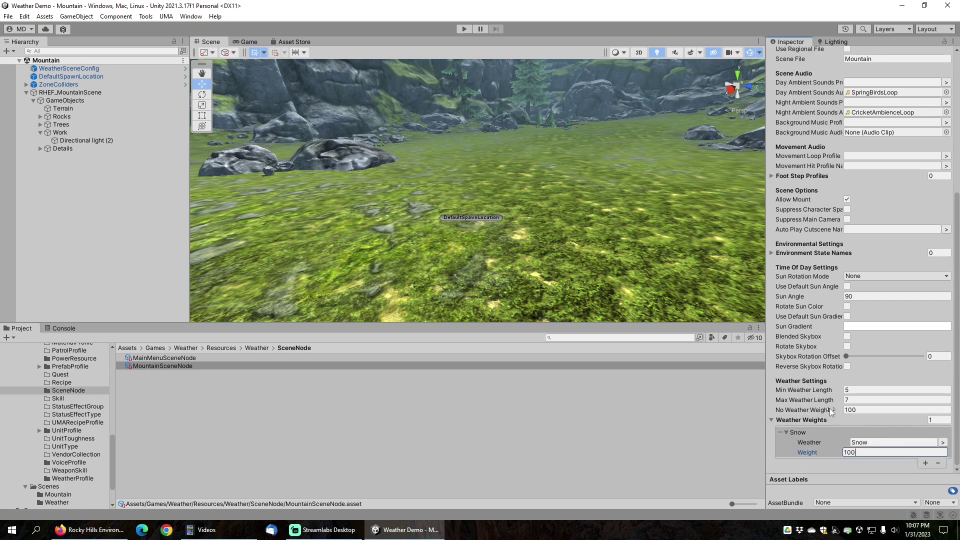
# Lower the No Weather Weight to 0.
pyautogui.click(818, 411)
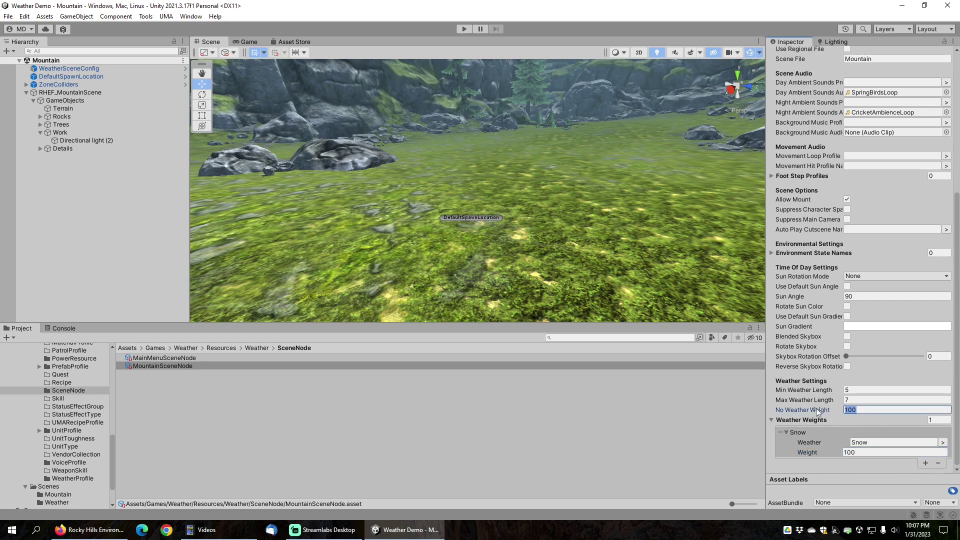
pyautogui.write('0')
pyautogui.press('Tab')
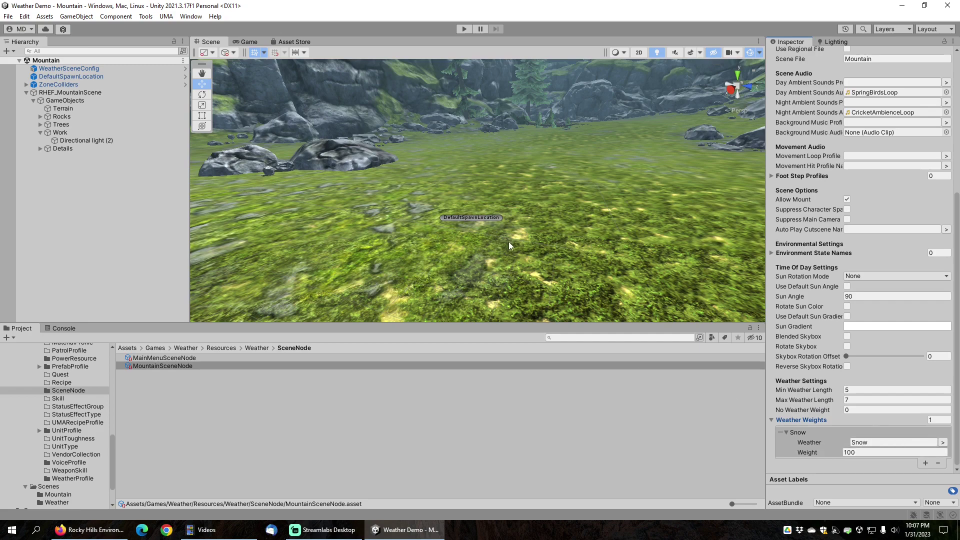
# Enter Play mode with Ctrl+P to watch snow fall over the Mountain scene.
pyautogui.hotkey('ctrl', 'p')
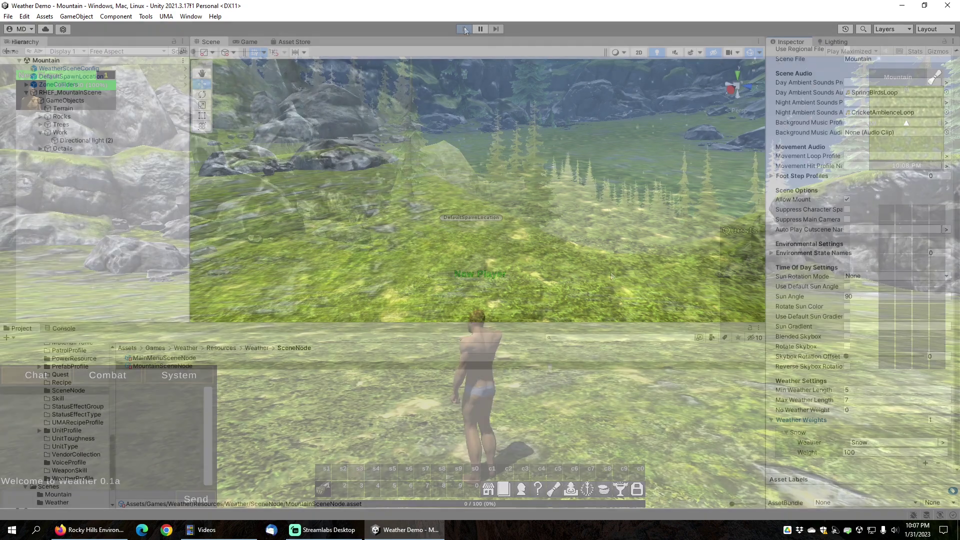